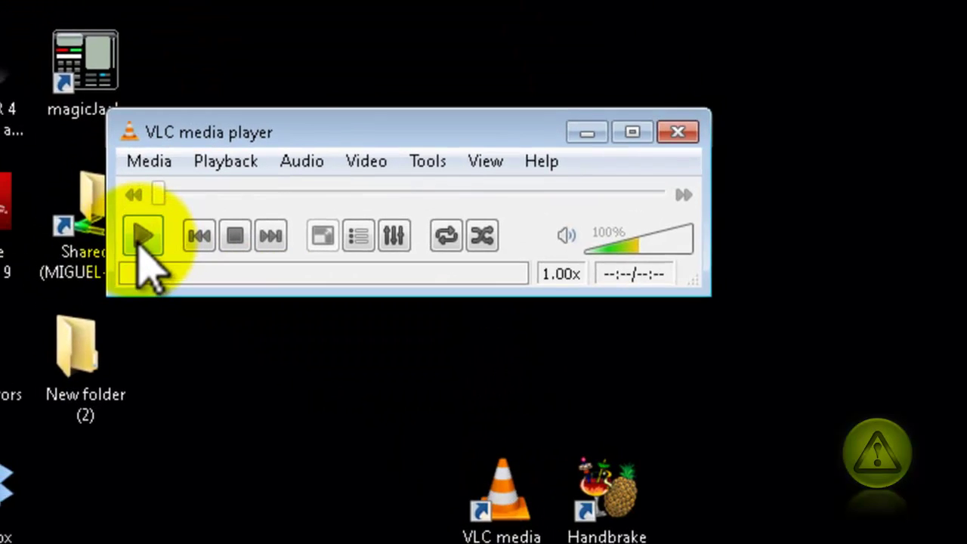
Step: Play the DVD in drive D from VLC's Disc tab to its menu, then close VLC
click(142, 239)
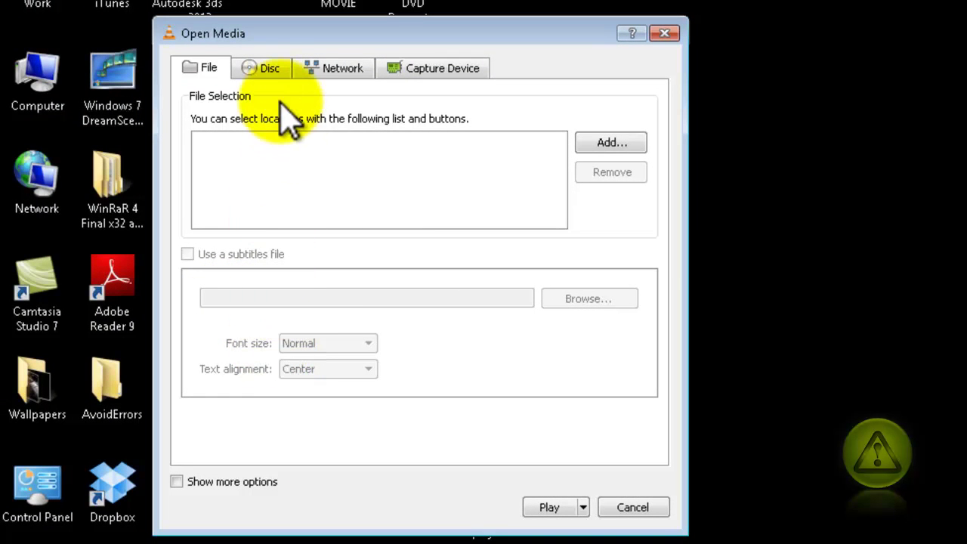
click(269, 79)
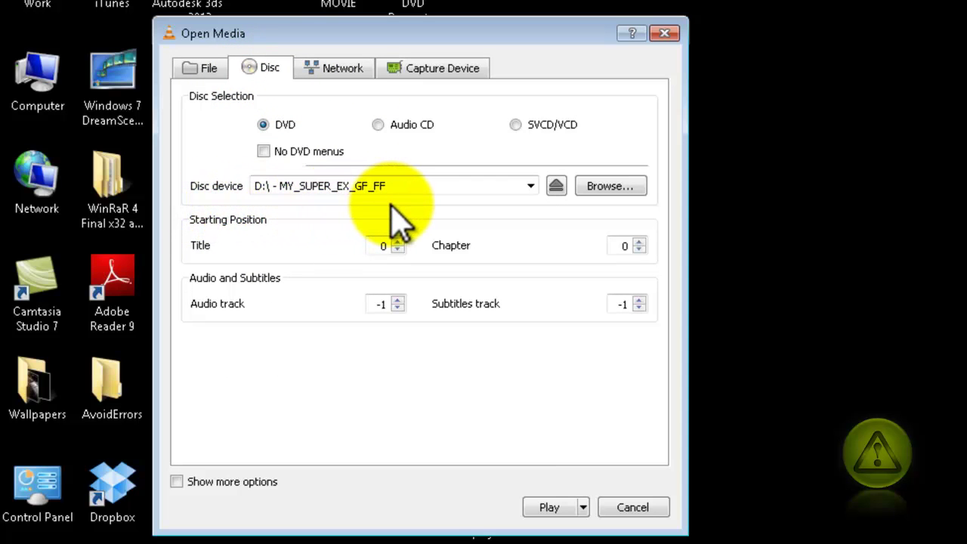
click(550, 508)
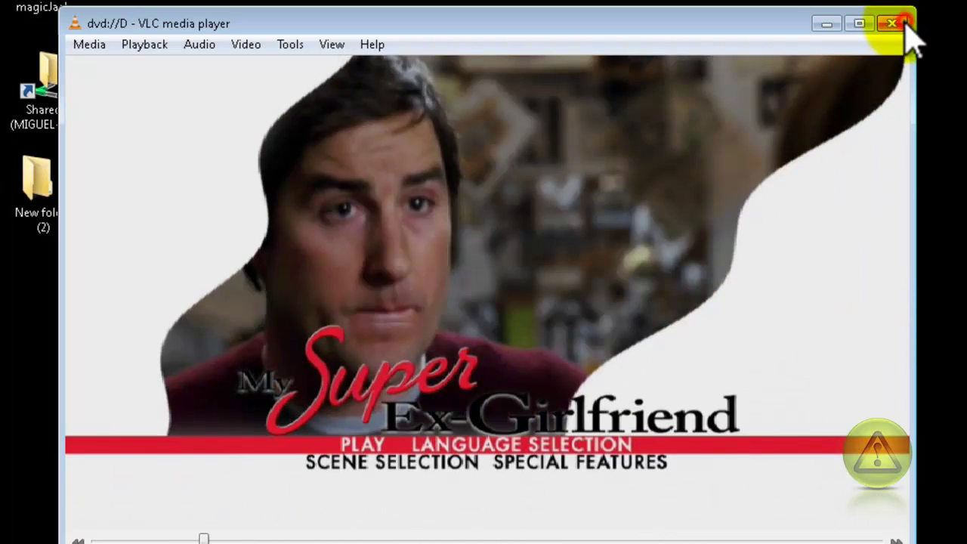
click(903, 25)
click(906, 24)
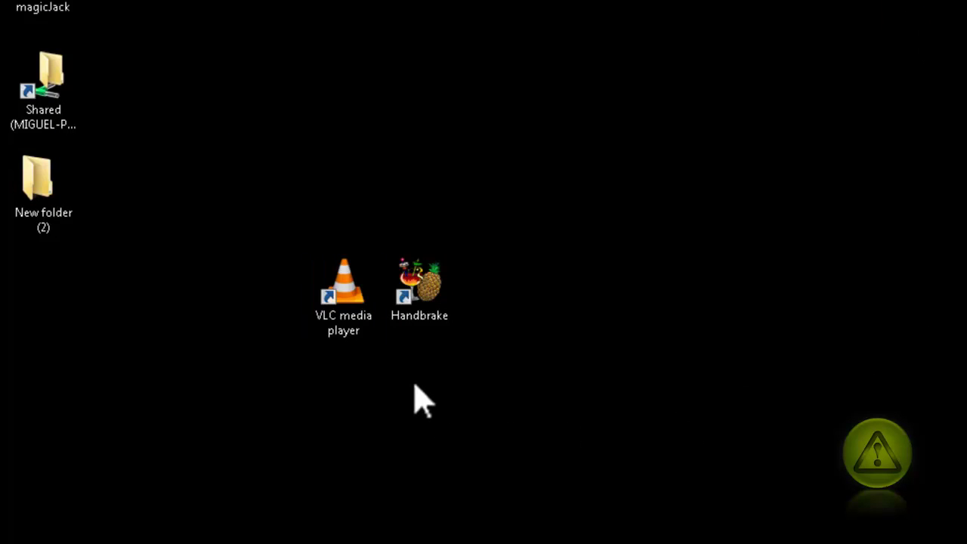
Step: Launch HandBrake and scan D:\VIDEO_TS as the source
double_click(423, 304)
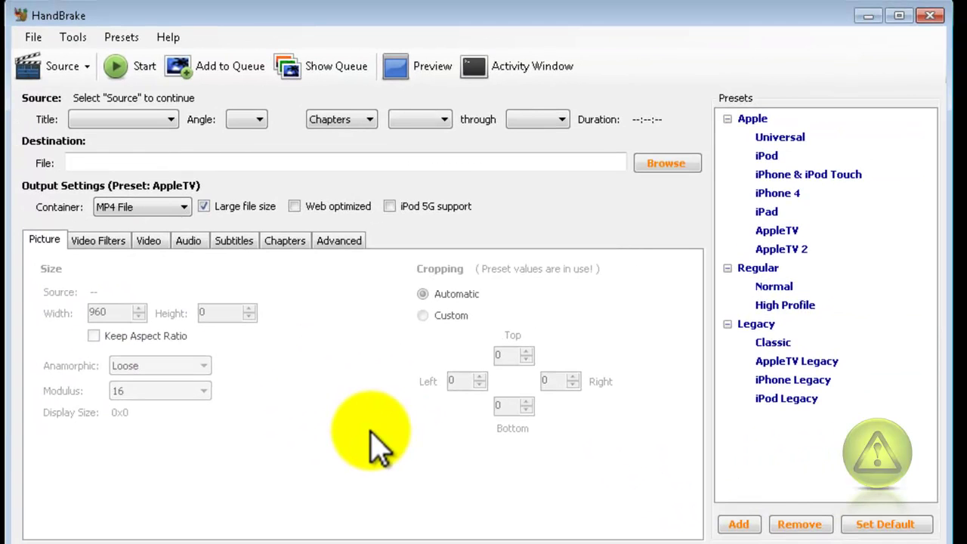
click(81, 65)
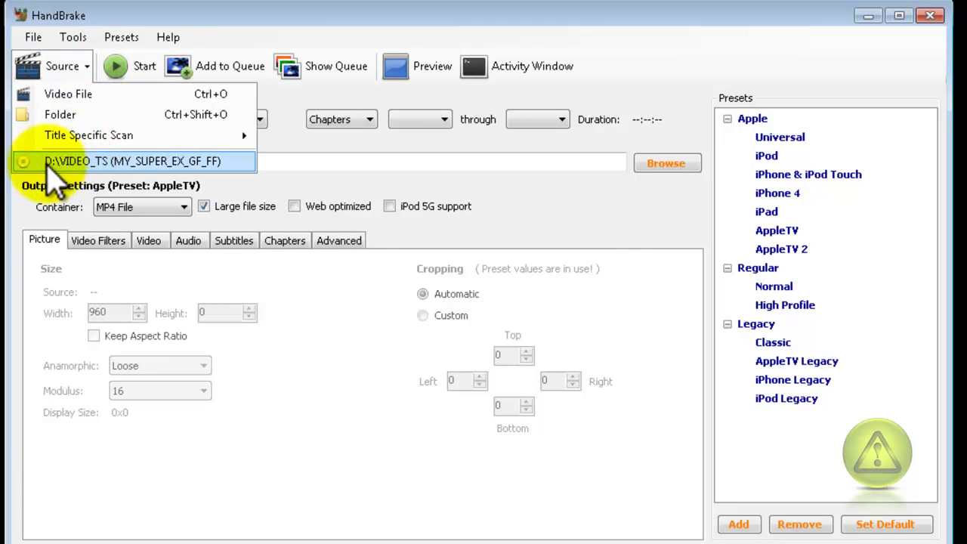
click(241, 172)
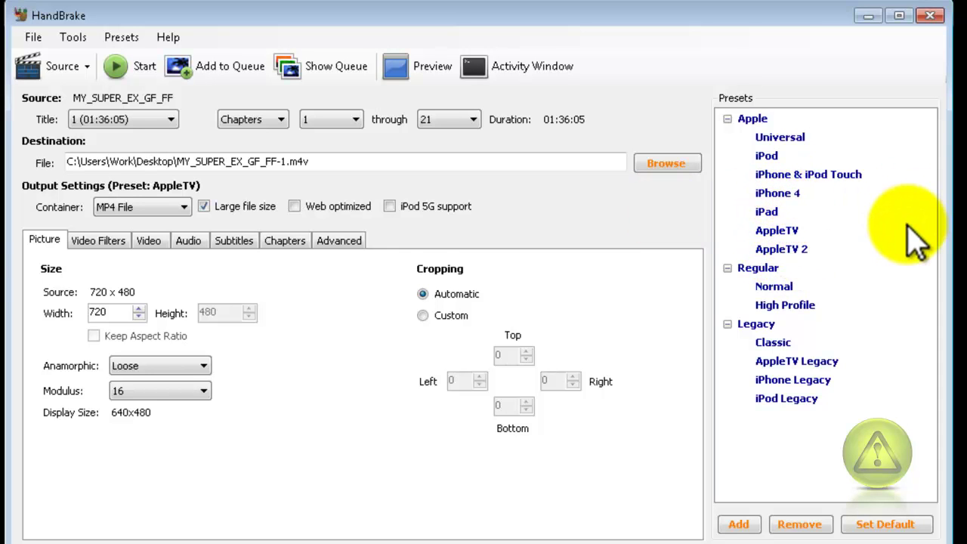
Step: Apply the AppleTV 2 preset, after briefly trying the iPod preset
click(781, 253)
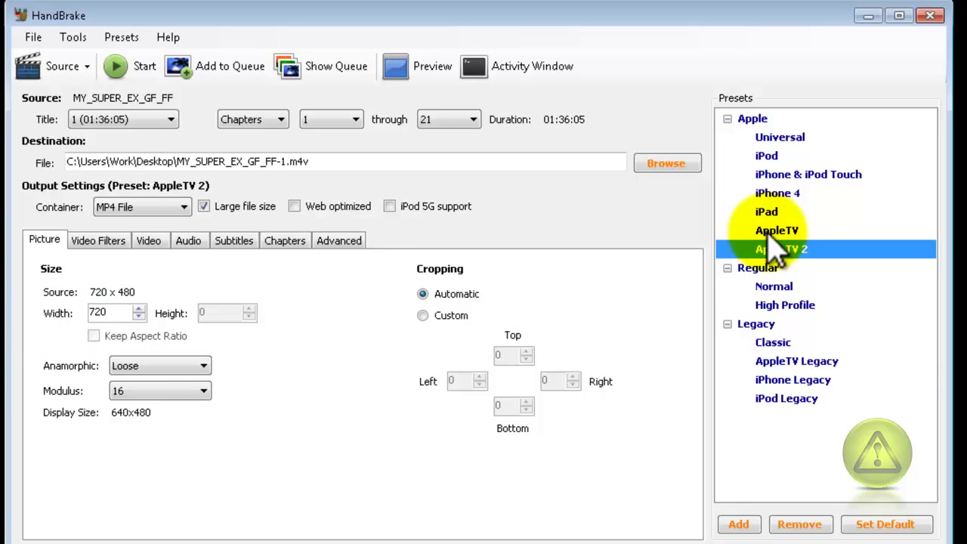
click(767, 156)
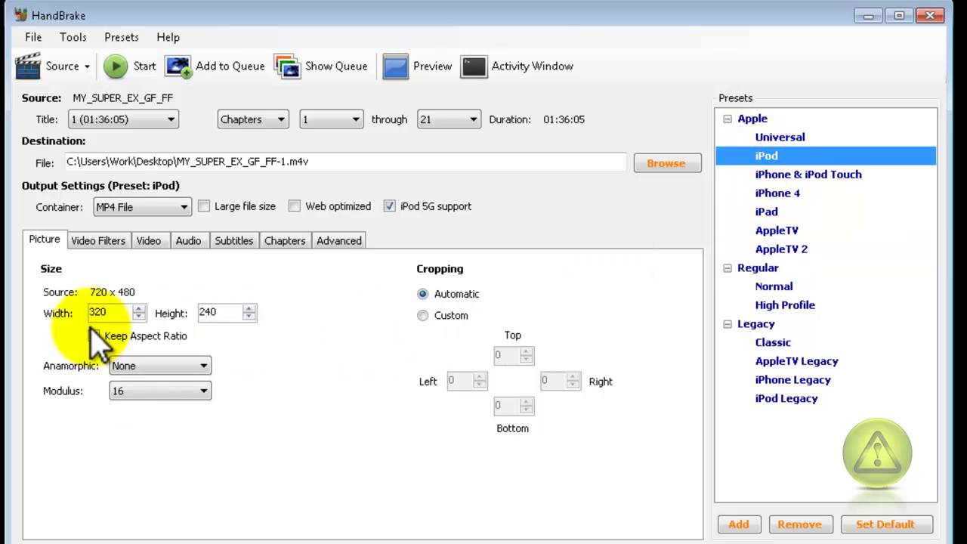
click(780, 251)
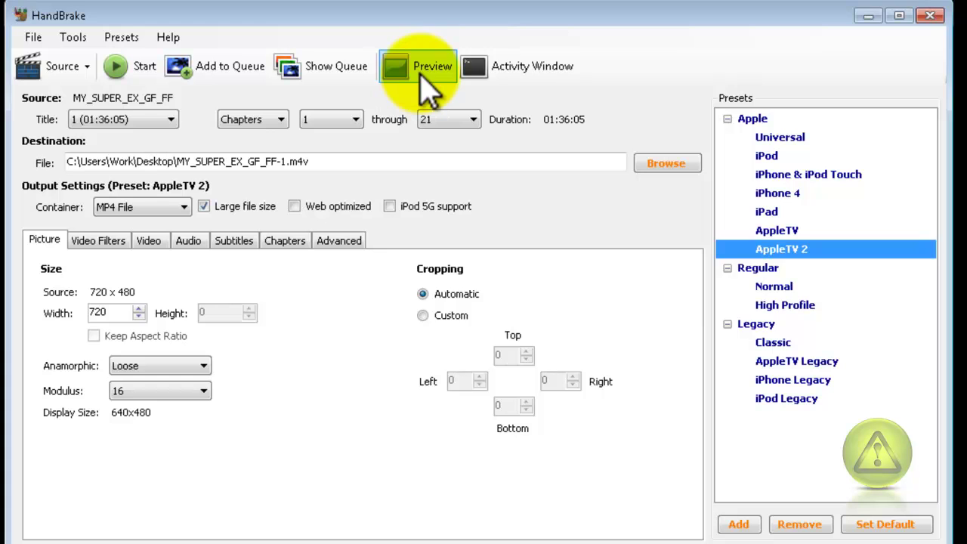
Step: Encode a 10-second preview sample from start 1 and play it with VLC
click(427, 85)
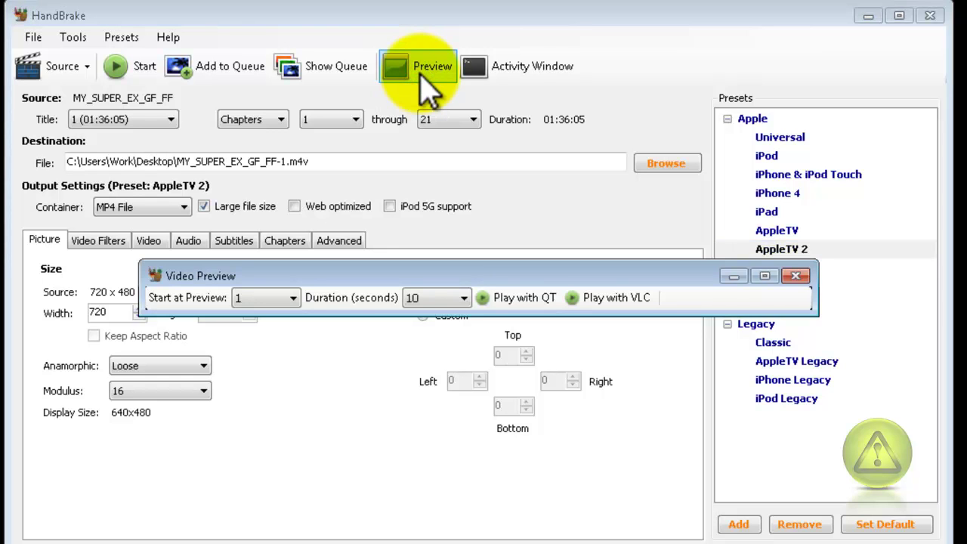
click(615, 321)
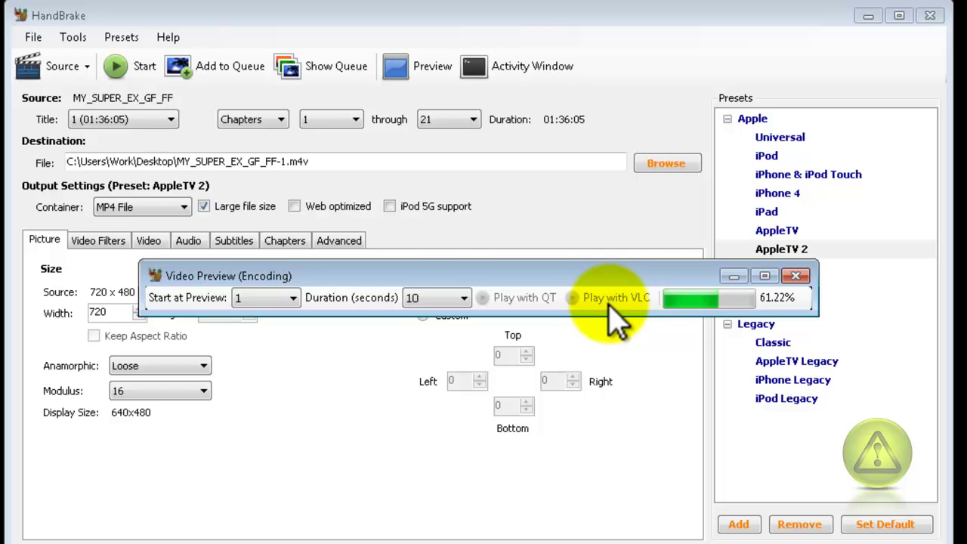
click(616, 298)
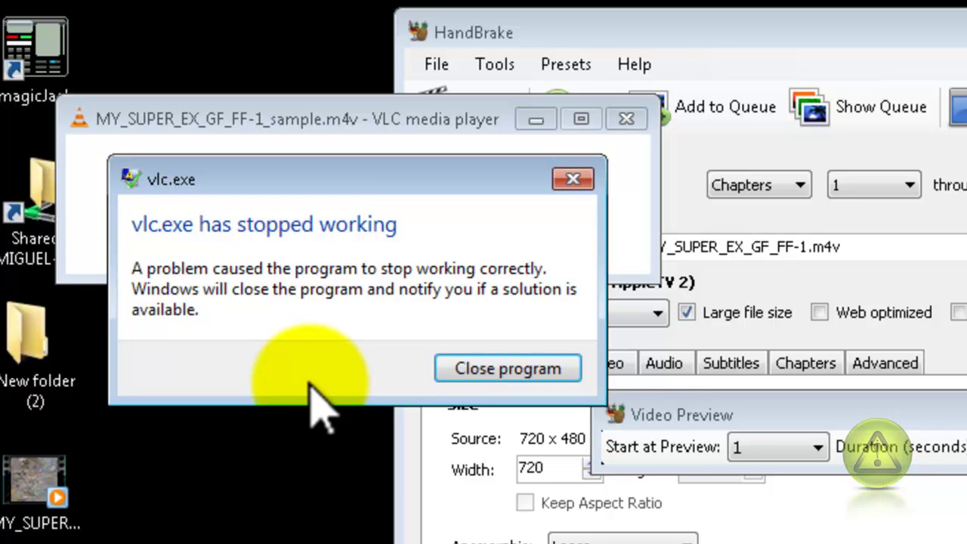
Step: Dismiss the VLC crash and preview window, then open MY_SUPER_EX_GF_FF-1_sample.m4v in Windows Media Player
click(488, 378)
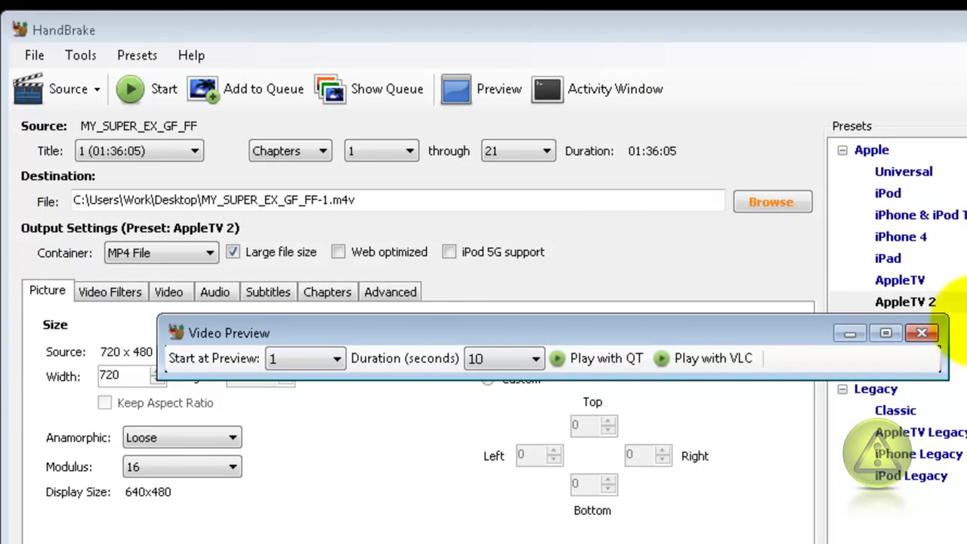
click(929, 335)
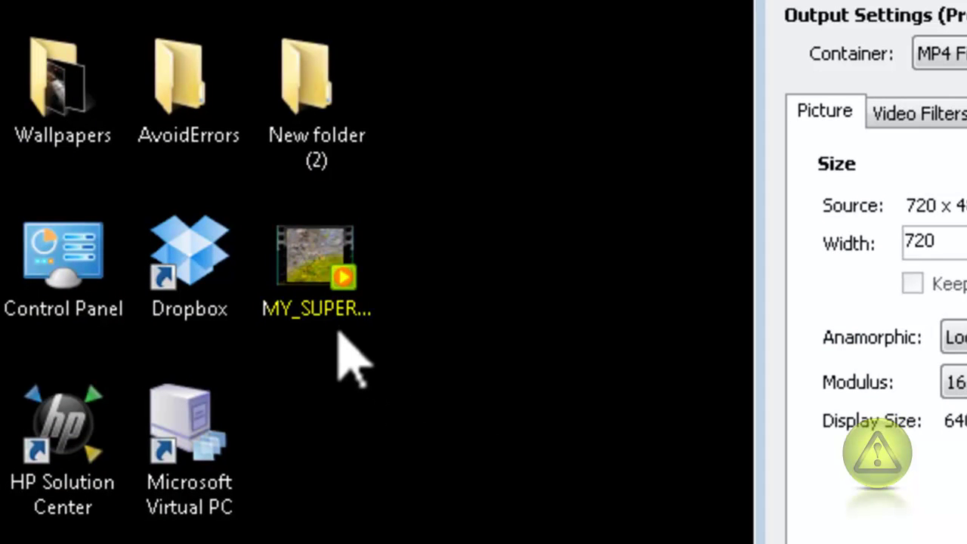
click(332, 276)
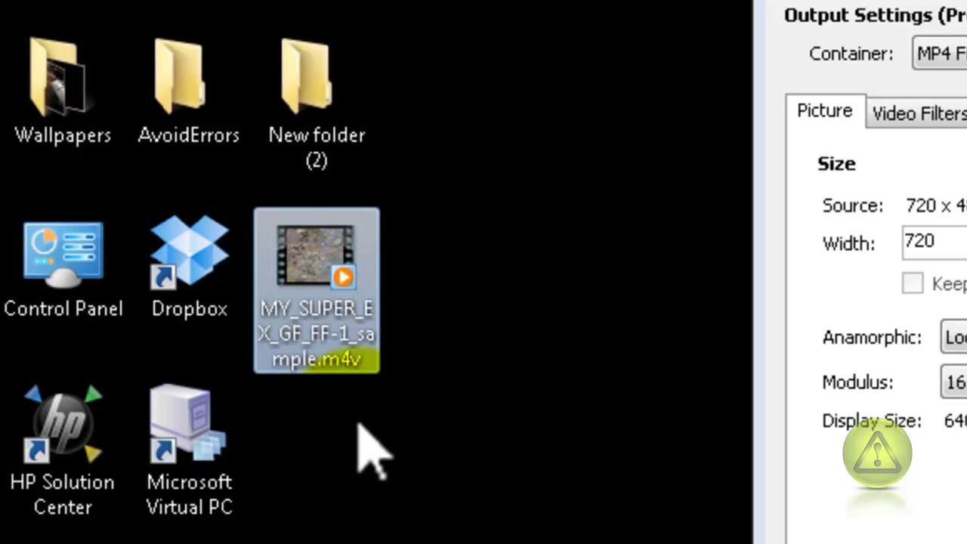
click(340, 279)
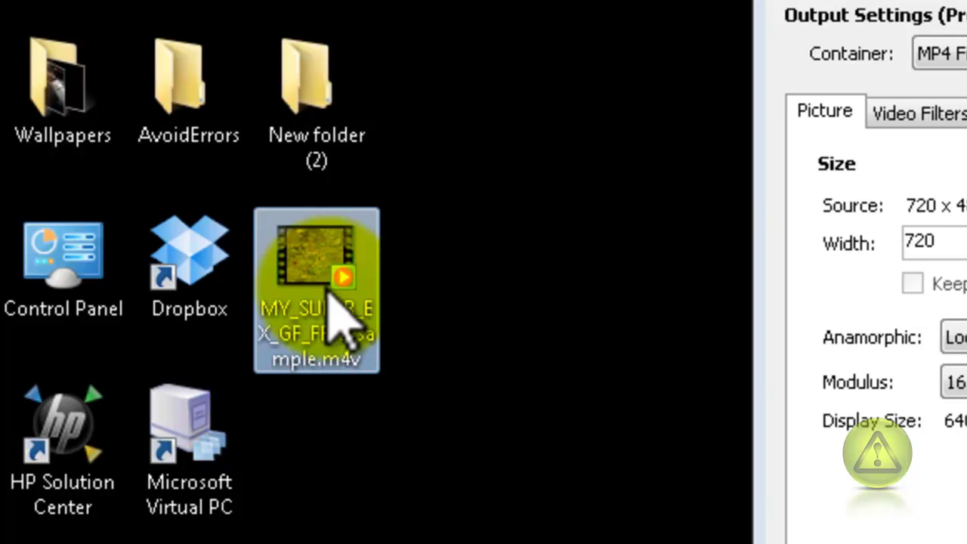
double_click(331, 287)
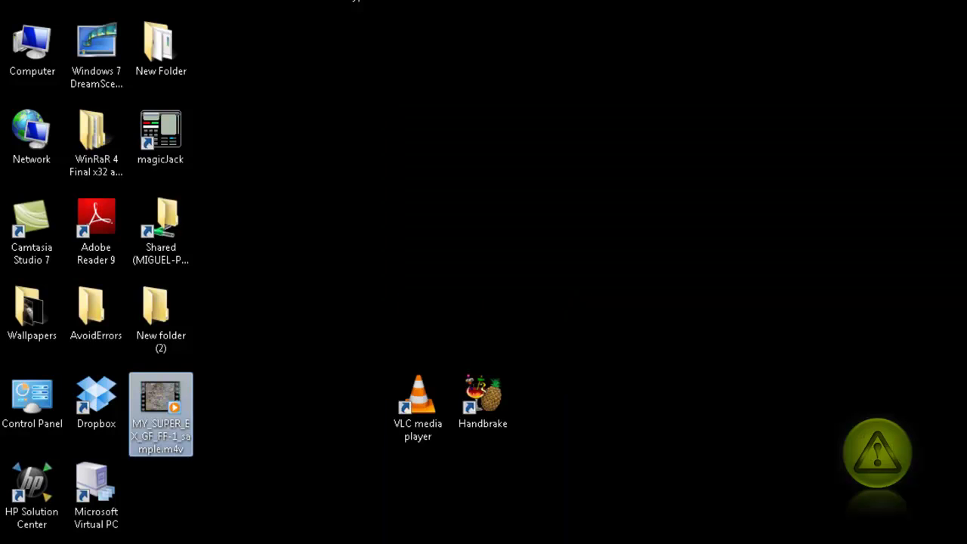
Step: Move the DVD Decrypter shortcut beside the others and create a desktop folder named MOVIE
drag(355, 2, 563, 406)
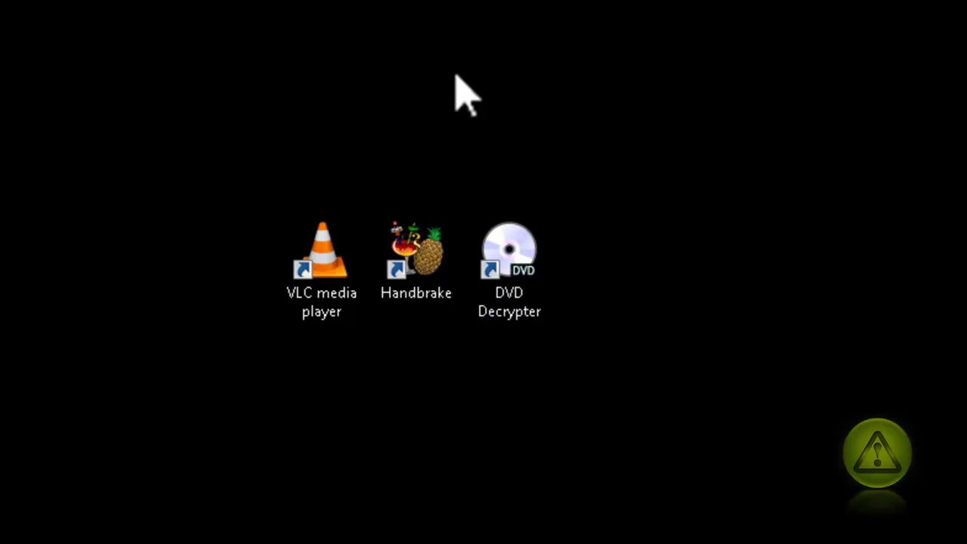
right_click(151, 108)
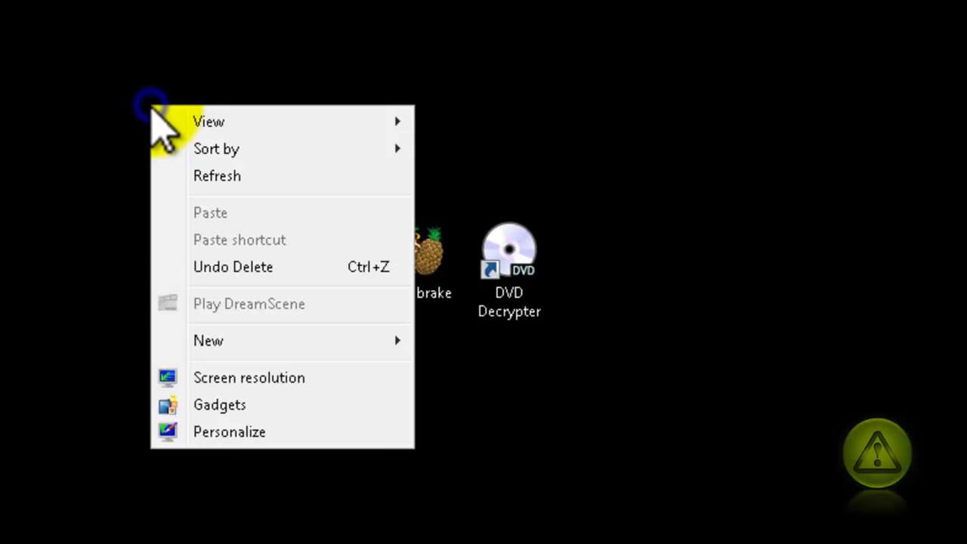
mouse_move(222, 355)
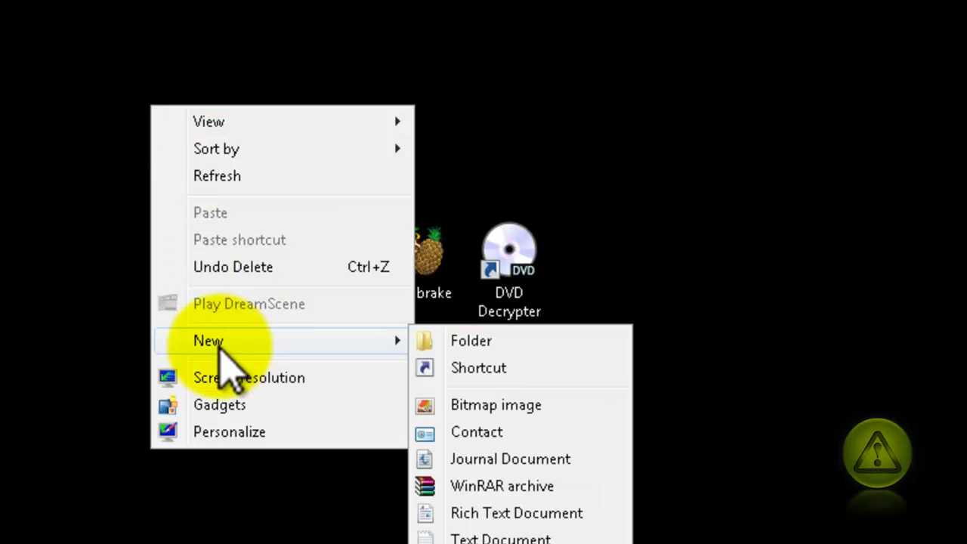
click(499, 344)
text(MOVIE)
click(391, 115)
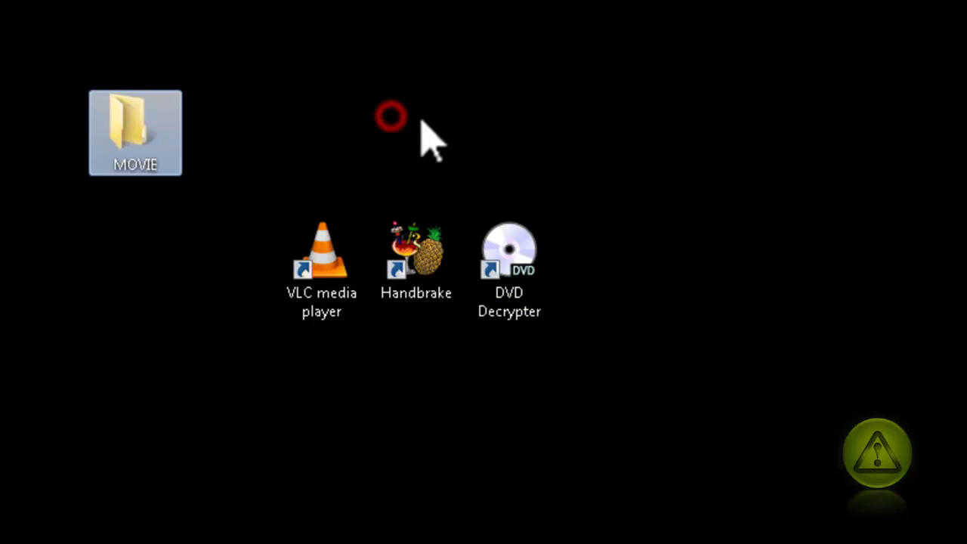
click(137, 218)
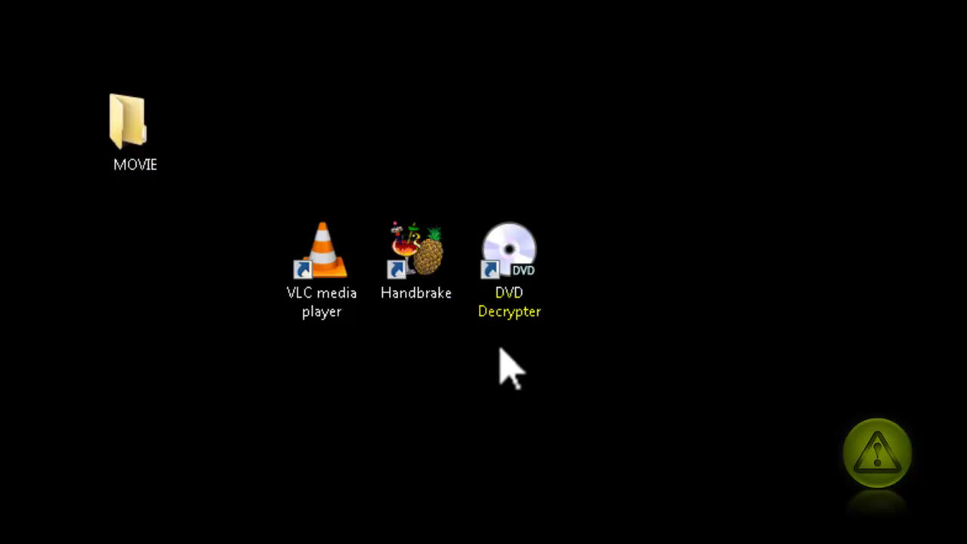
double_click(519, 276)
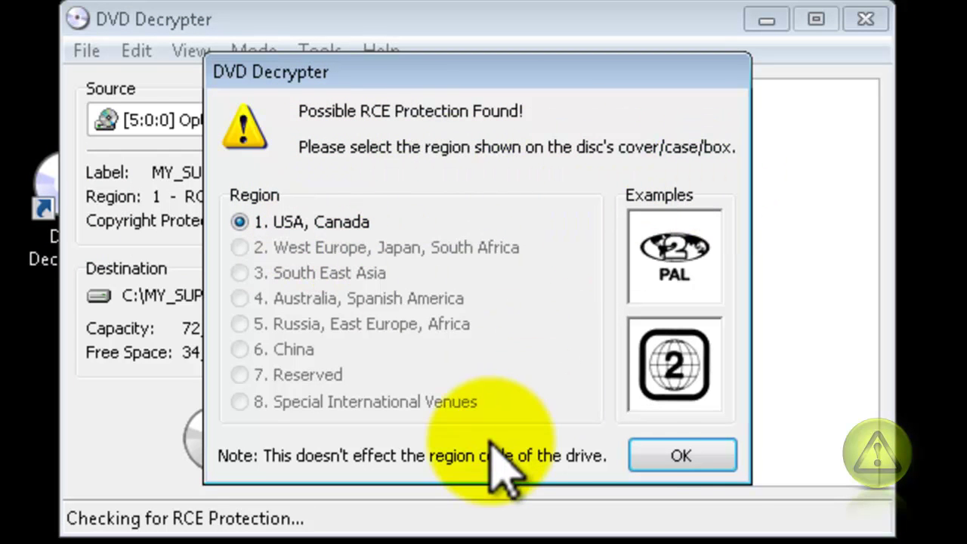
click(702, 454)
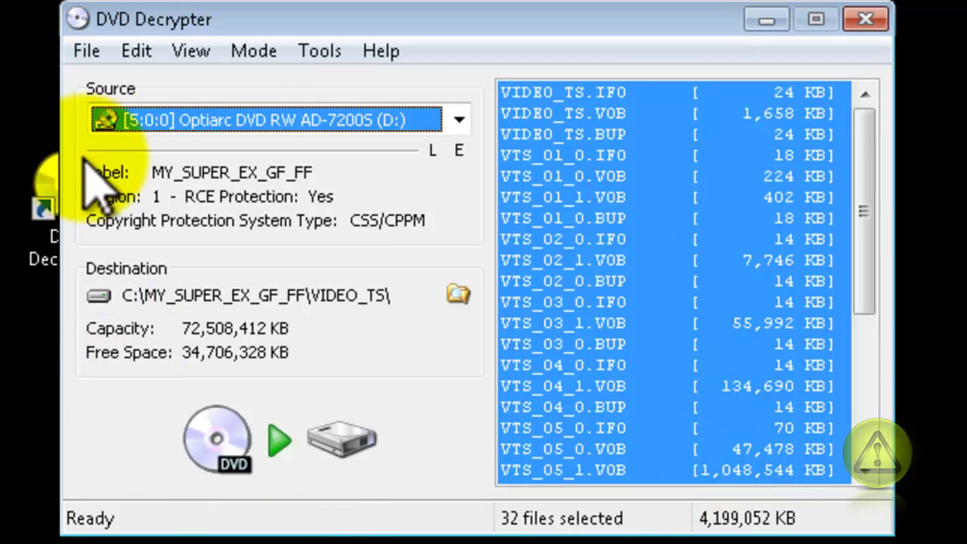
click(458, 119)
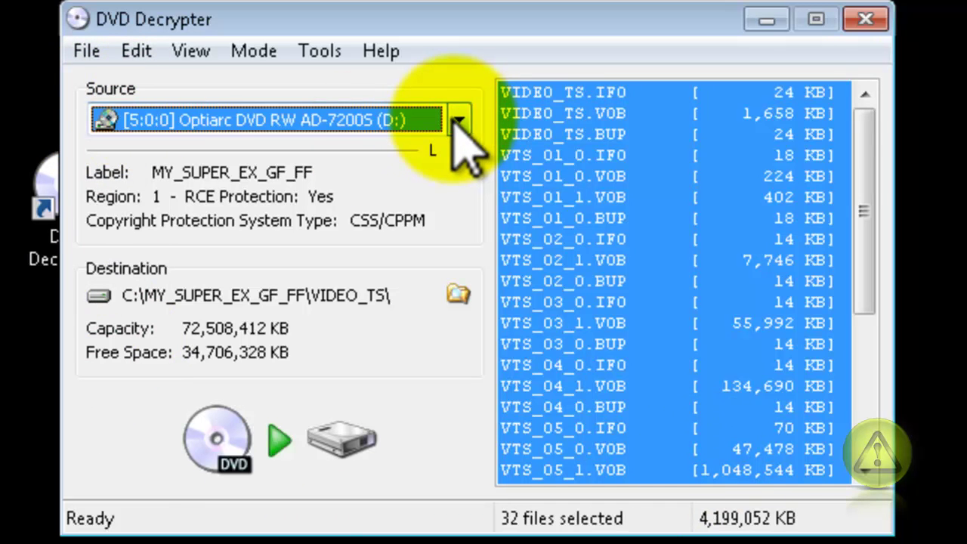
click(453, 145)
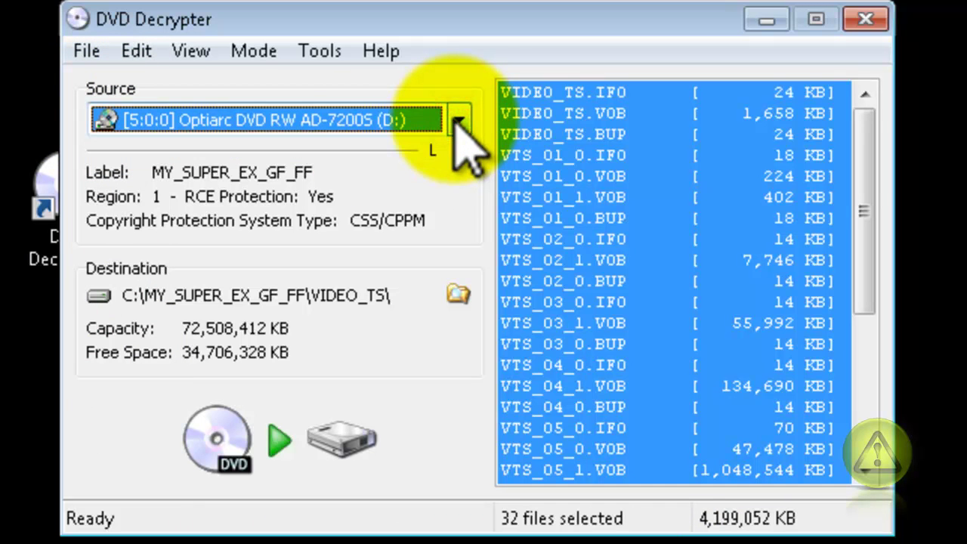
Step: Set DVD Decrypter's destination folder to C:\Users\Work\Desktop\MOVIE\
click(458, 295)
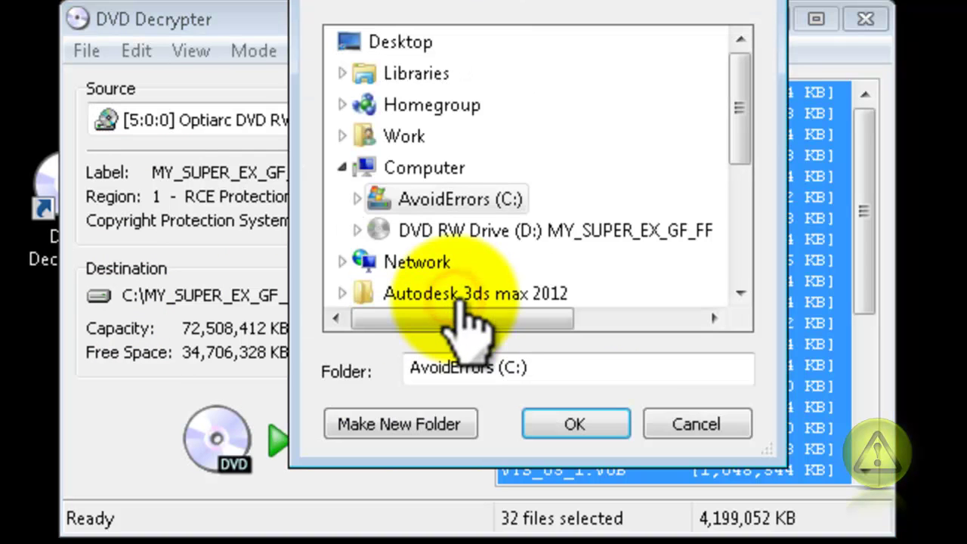
click(342, 168)
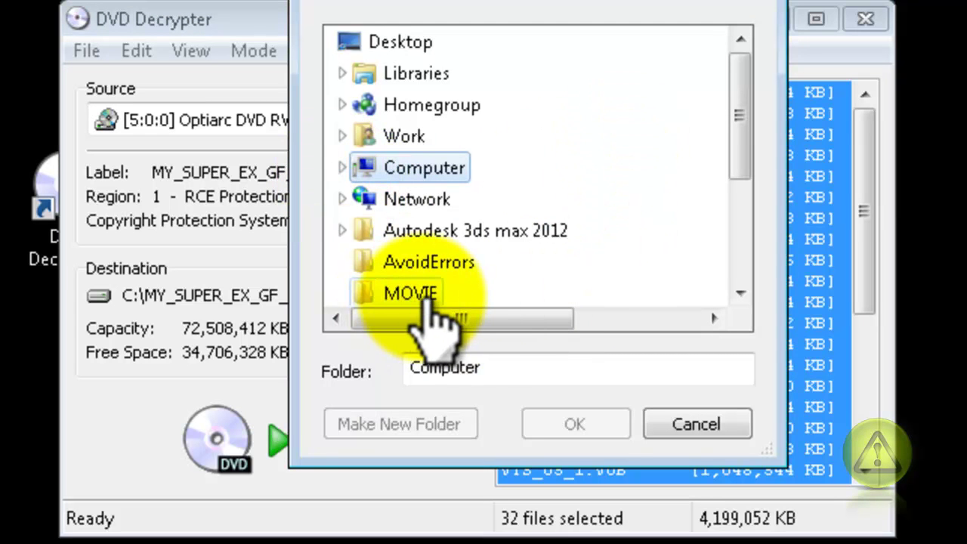
click(406, 292)
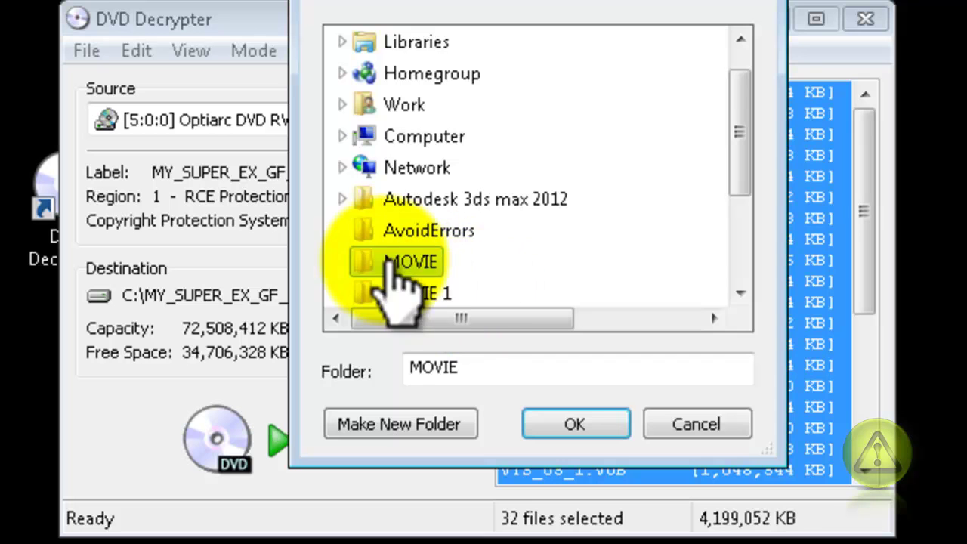
click(572, 421)
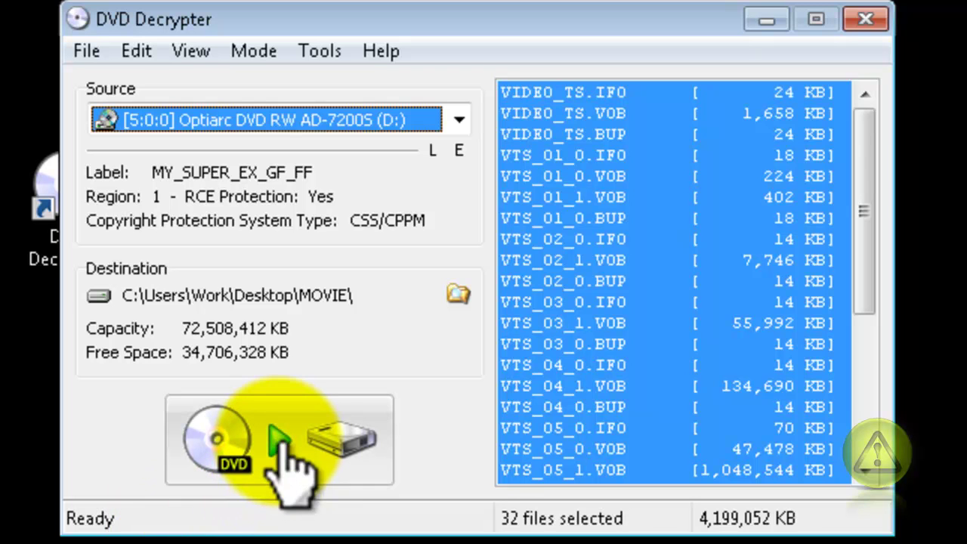
Step: Decrypt all 32 disc files into MOVIE, acknowledge completion, and close DVD Decrypter
click(291, 473)
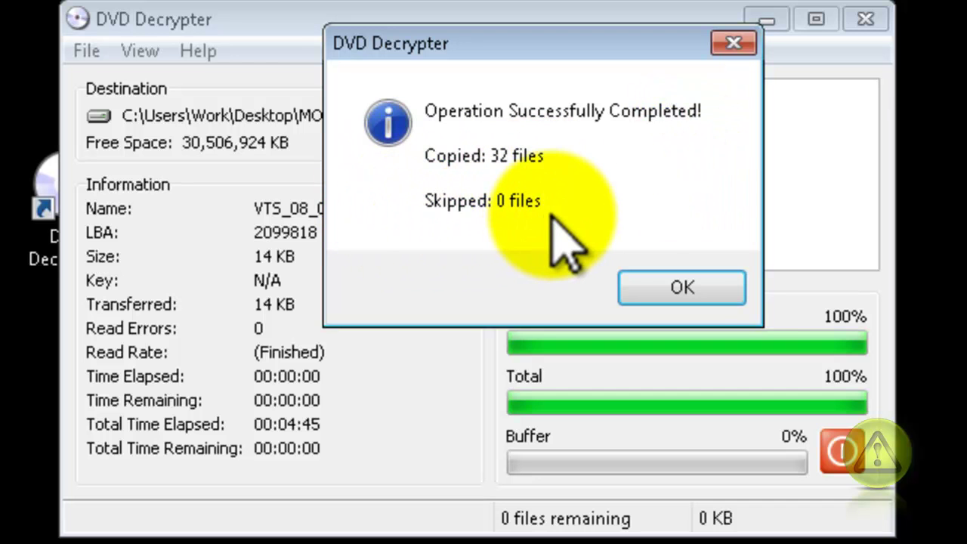
click(708, 292)
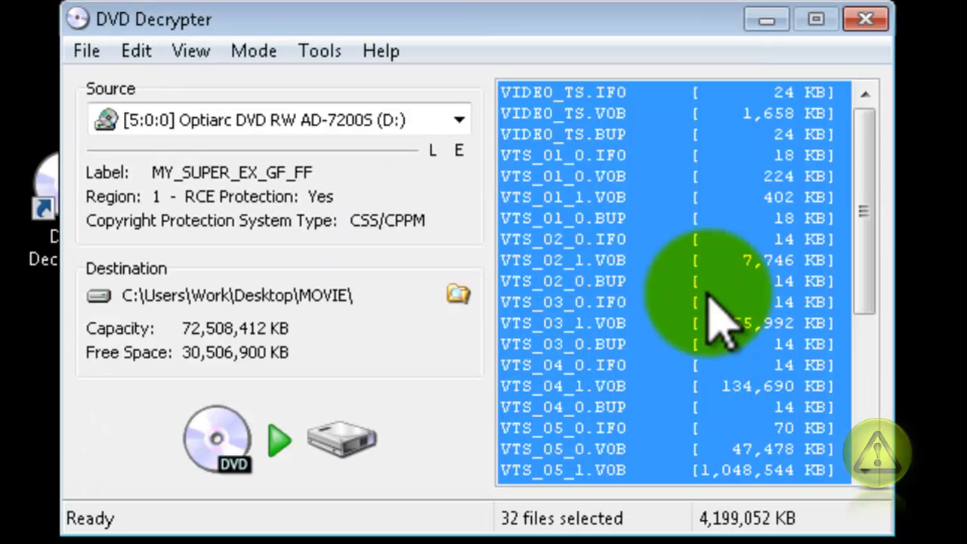
click(866, 19)
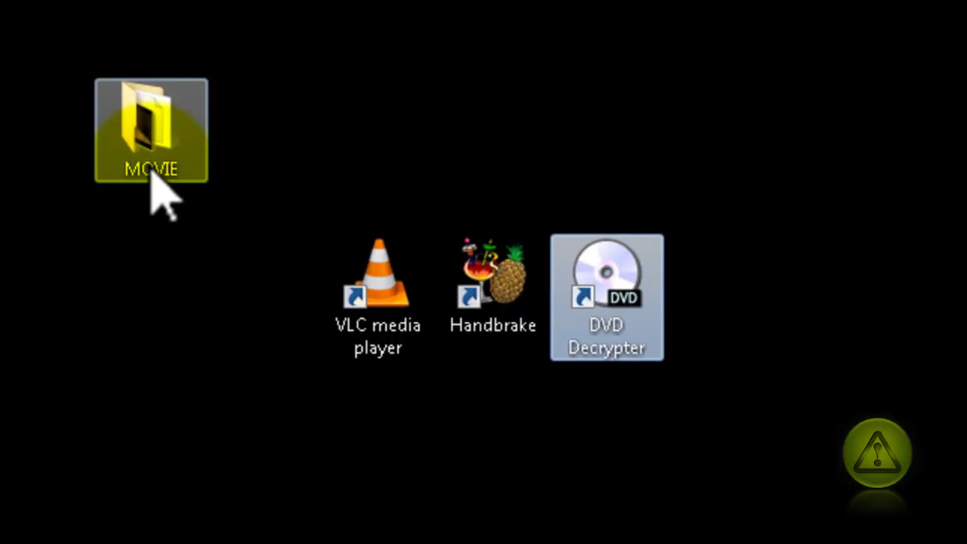
Step: Open the MOVIE folder and scroll through its 32 VIDEO_TS and VTS VOB, IFO and BUP files
double_click(152, 172)
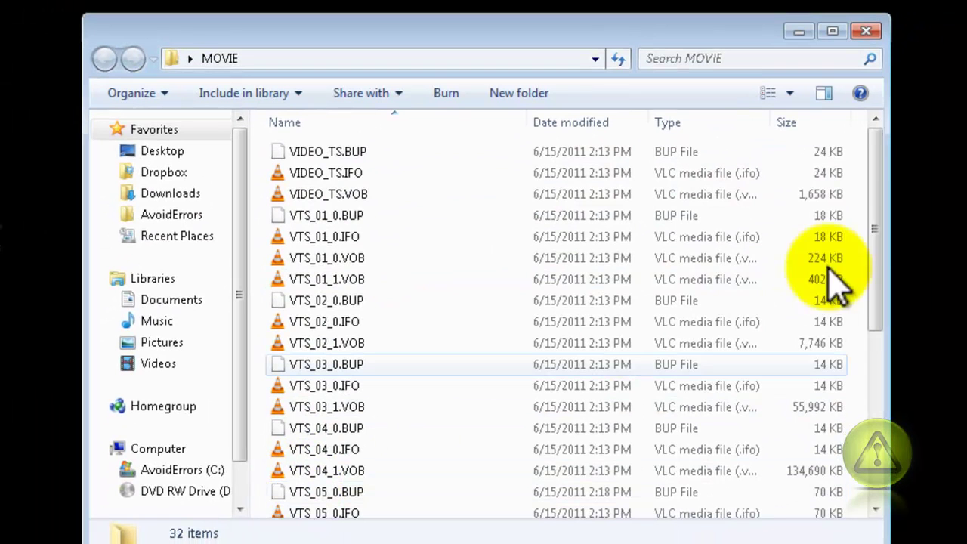
click(902, 173)
drag(875, 257, 881, 162)
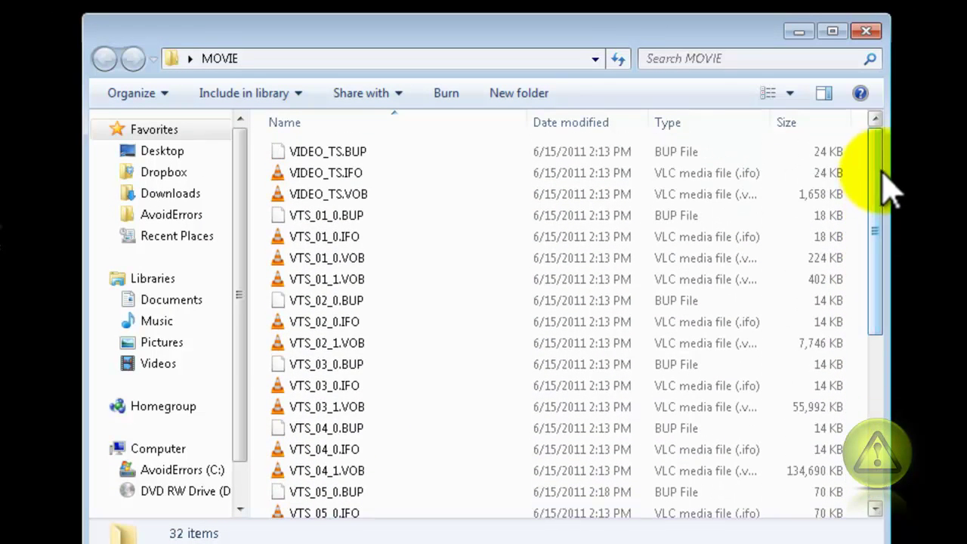
Step: Close the MOVIE Explorer window and relaunch HandBrake
click(866, 34)
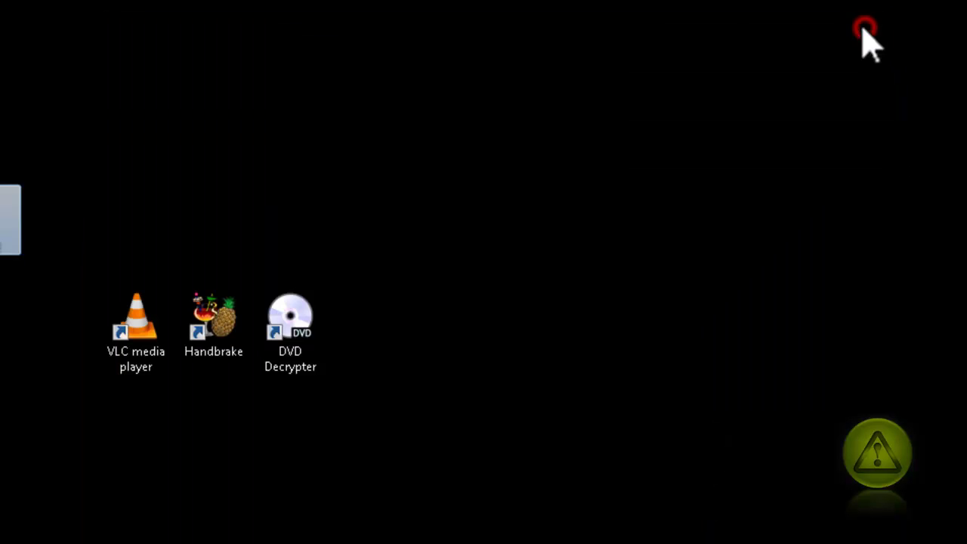
click(143, 264)
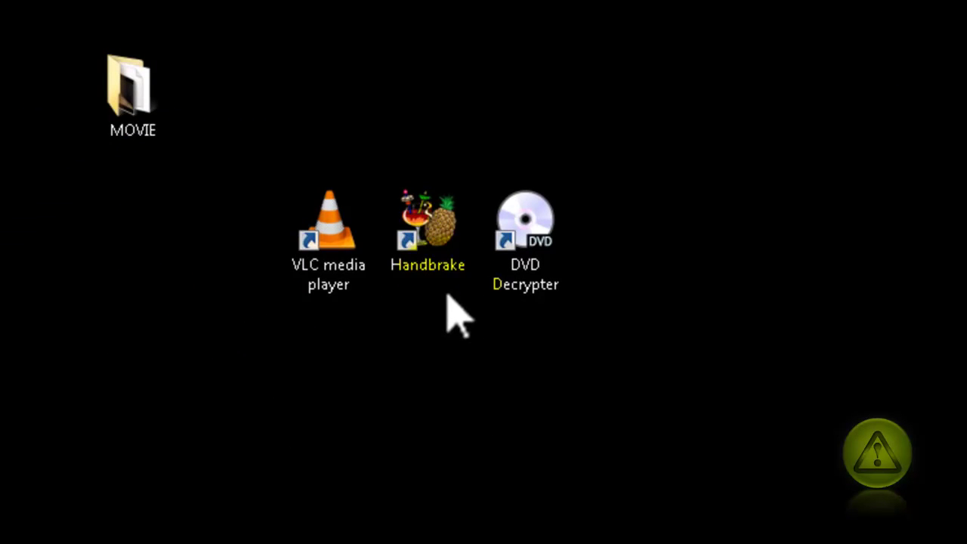
double_click(446, 230)
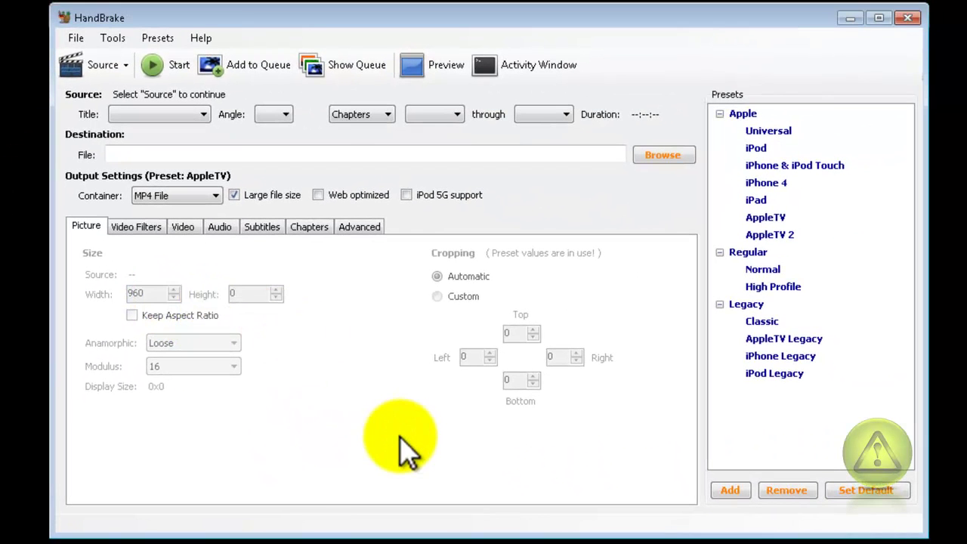
Step: Load the desktop MOVIE folder as HandBrake's video source
click(113, 66)
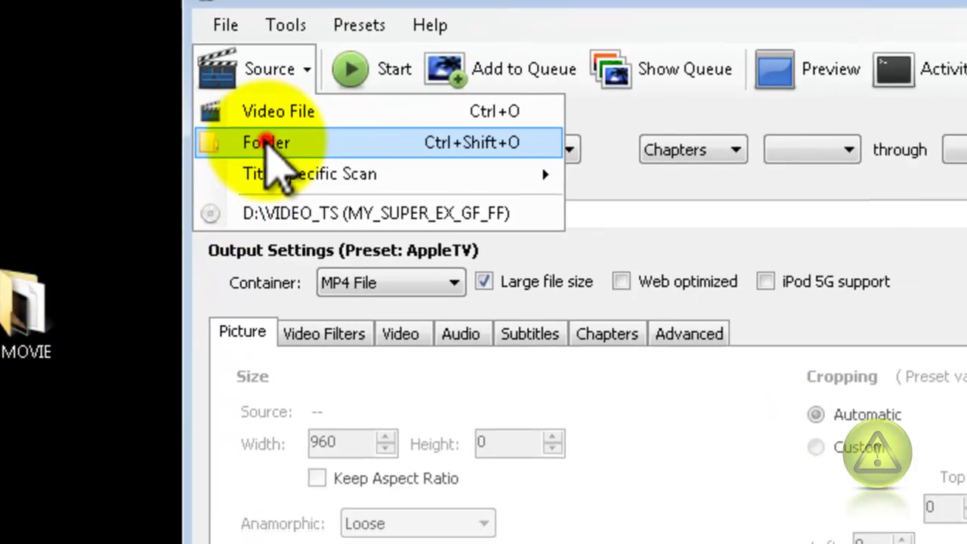
click(353, 191)
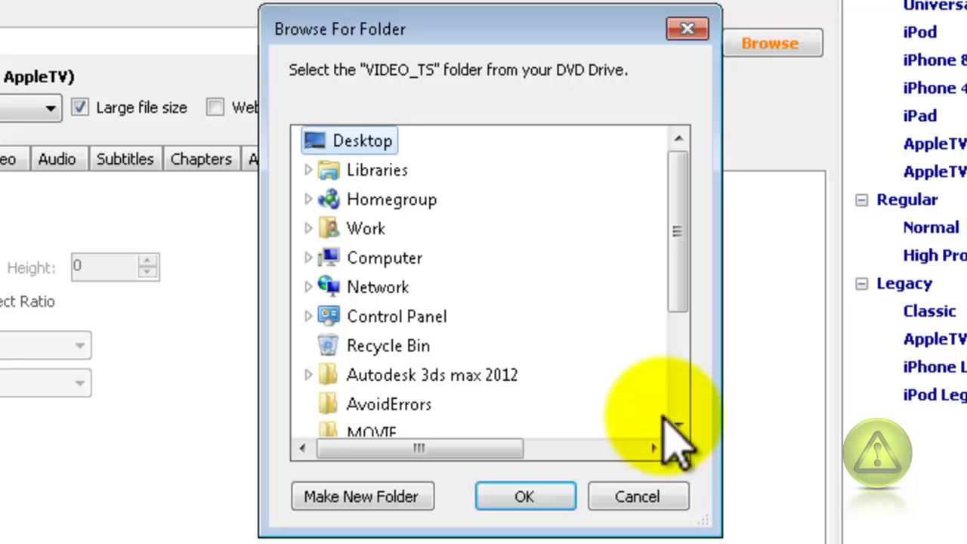
click(678, 425)
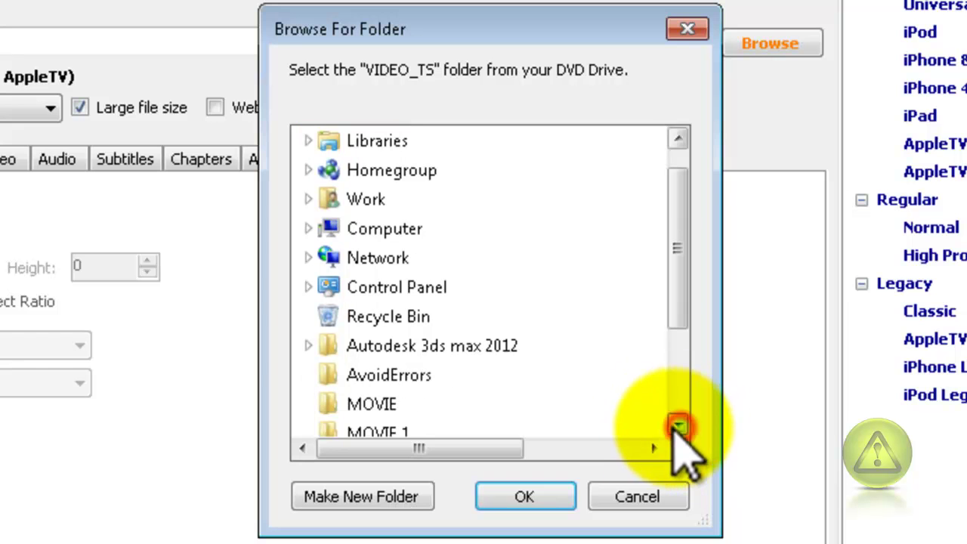
click(382, 405)
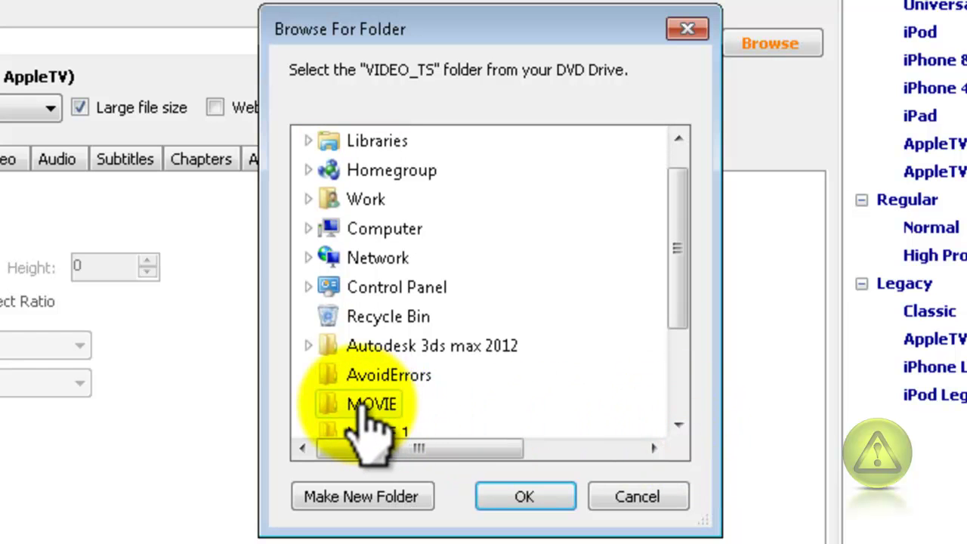
click(527, 495)
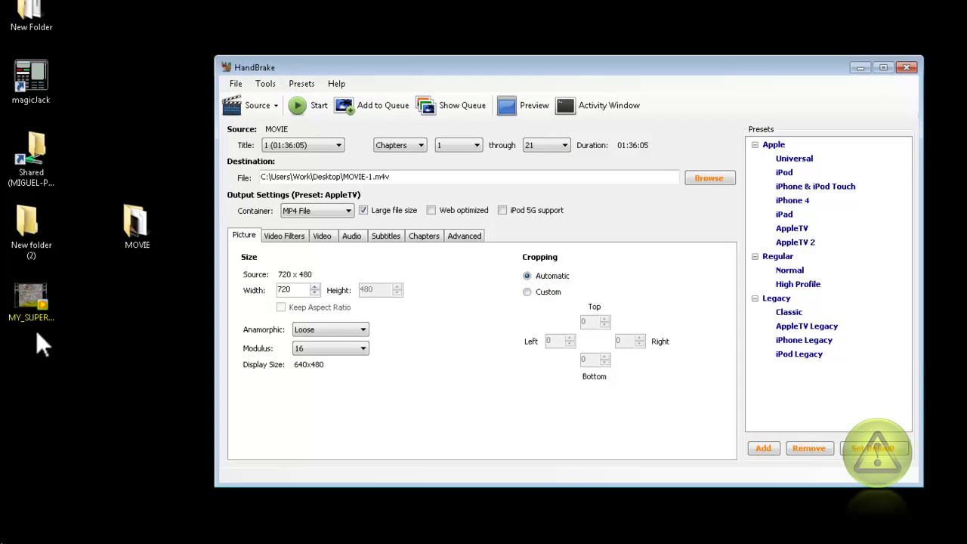
Step: Delete MY_SUPER_EX_GF_FF-1_sample.m4v from the desktop to the Recycle Bin
right_click(34, 303)
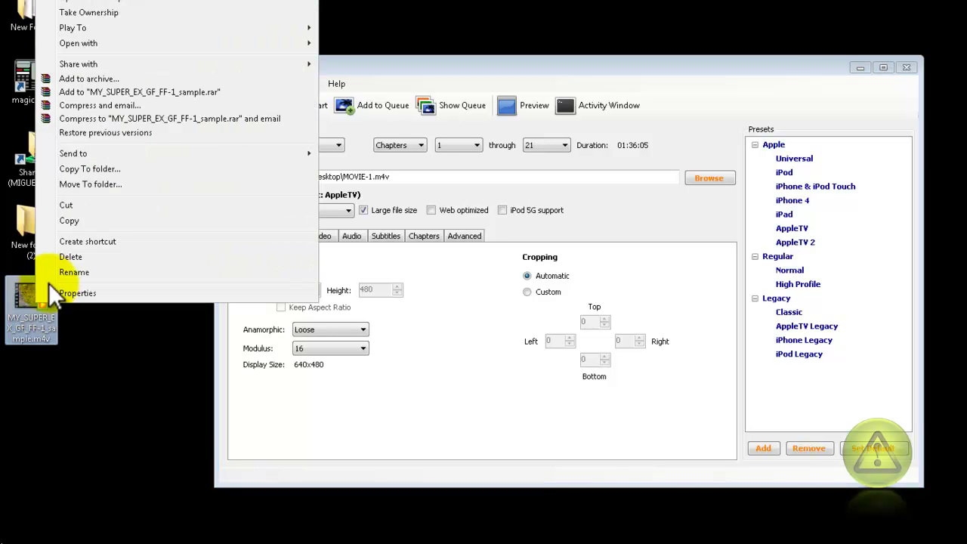
click(89, 257)
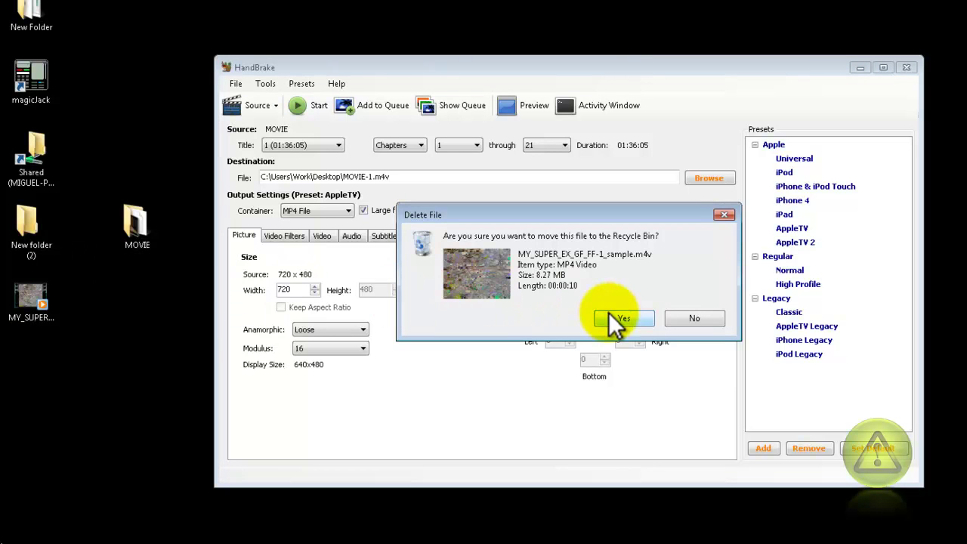
click(624, 318)
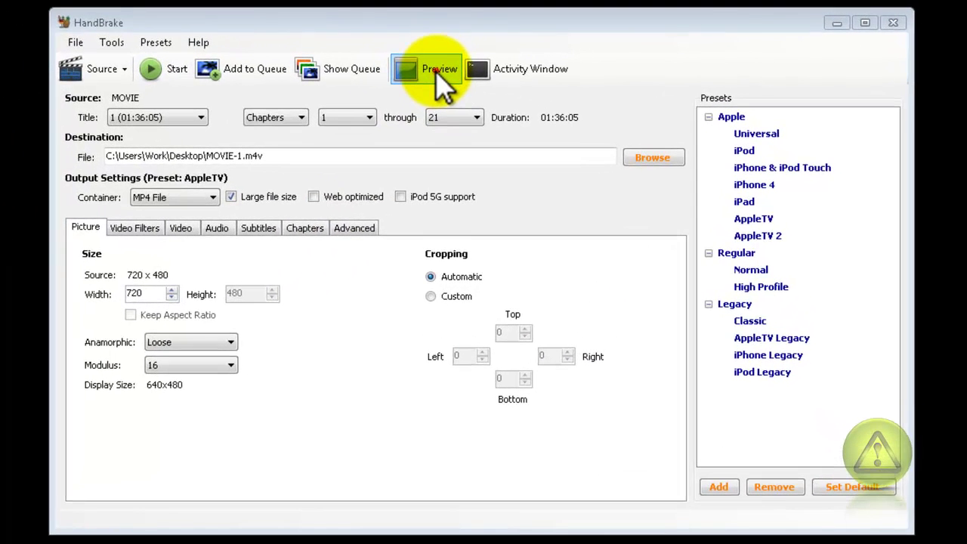
Step: Encode a 10-second MOVIE-1_sample.m4v preview for VLC, then decline VLC's crash report
click(435, 71)
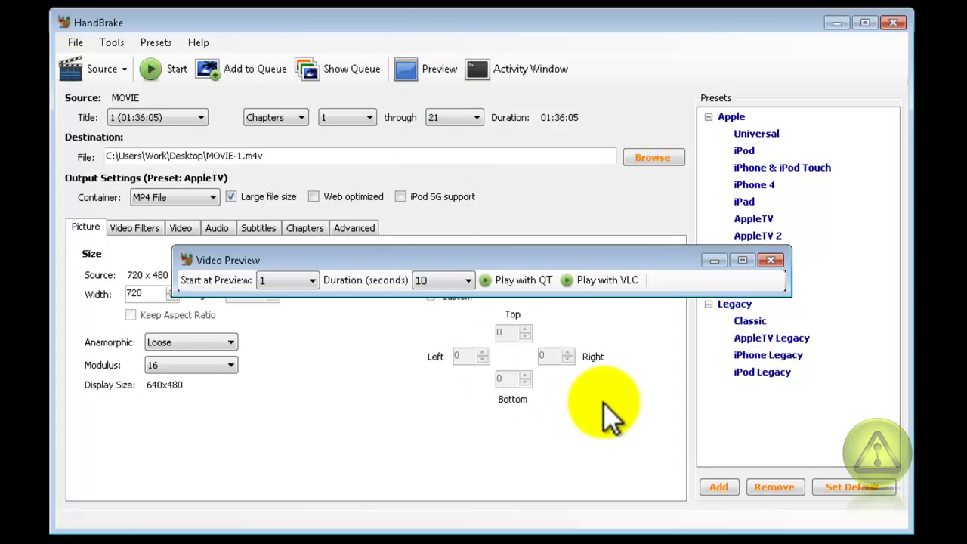
click(627, 281)
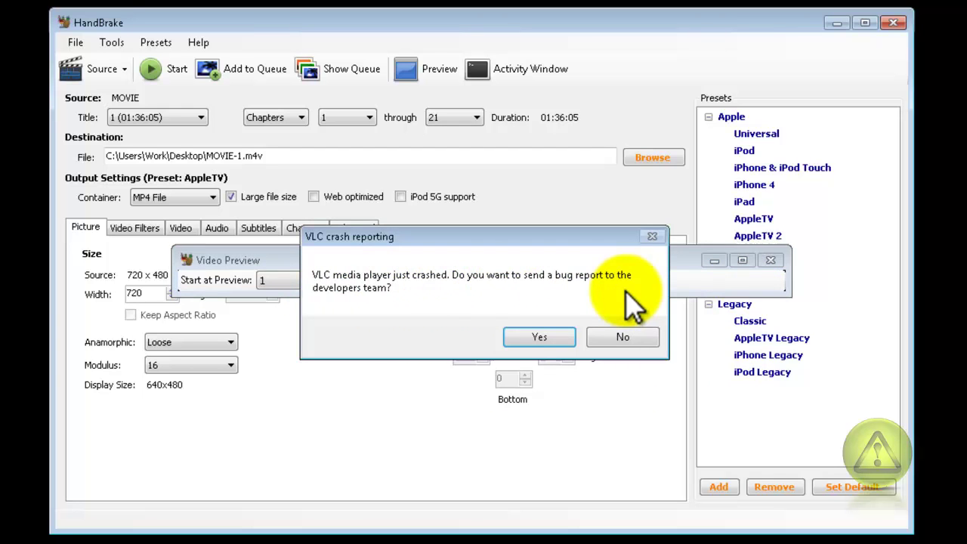
click(620, 341)
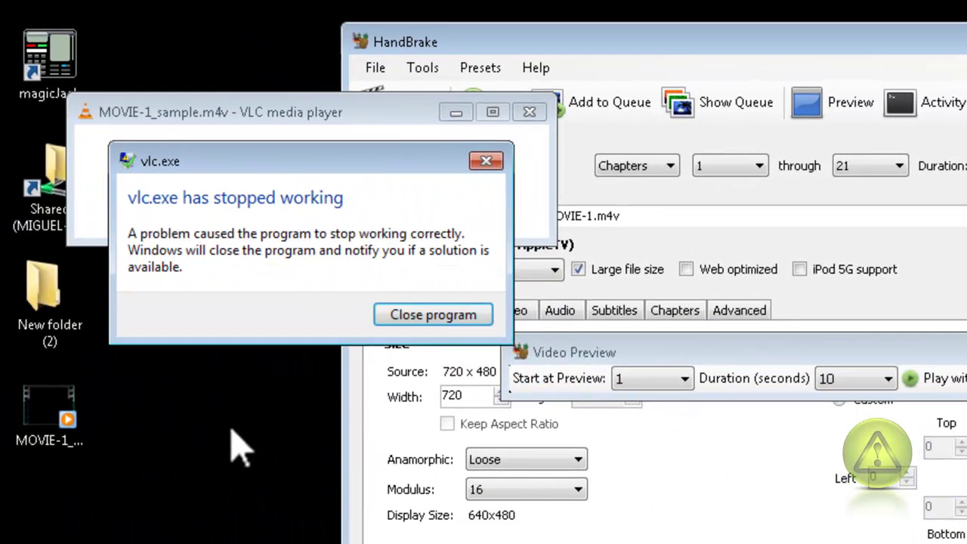
Step: Close crashed VLC and watch MOVIE-1_sample.m4v in a widened Windows Media Player, then close it
click(411, 315)
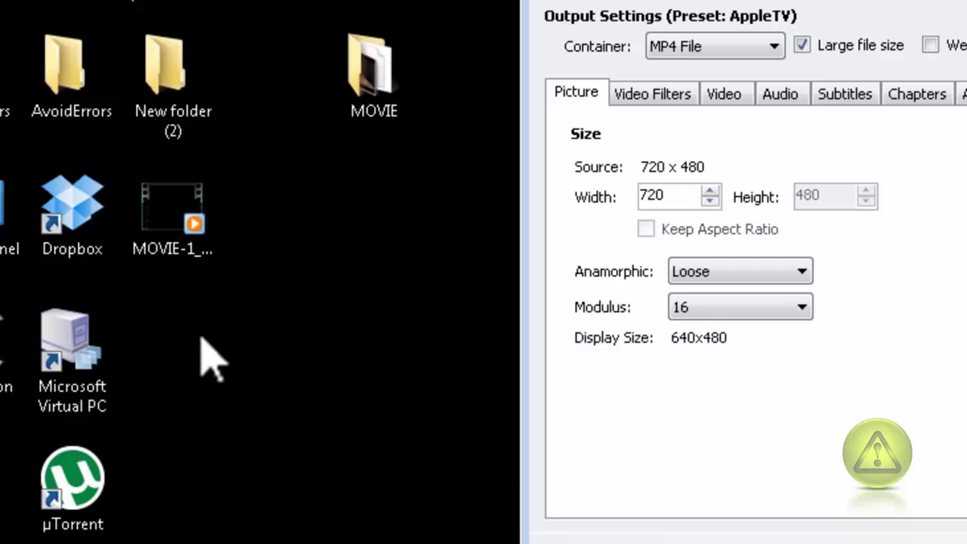
double_click(174, 241)
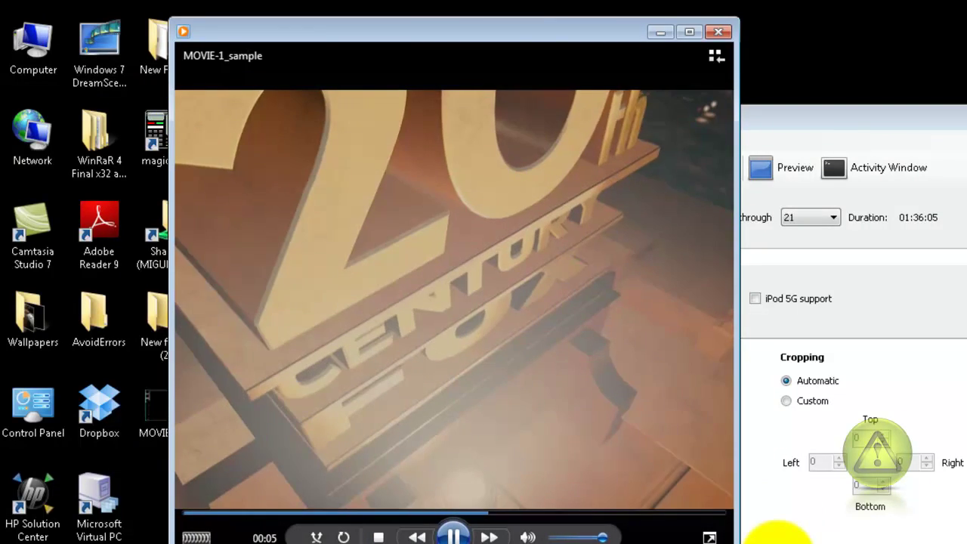
drag(736, 436, 963, 446)
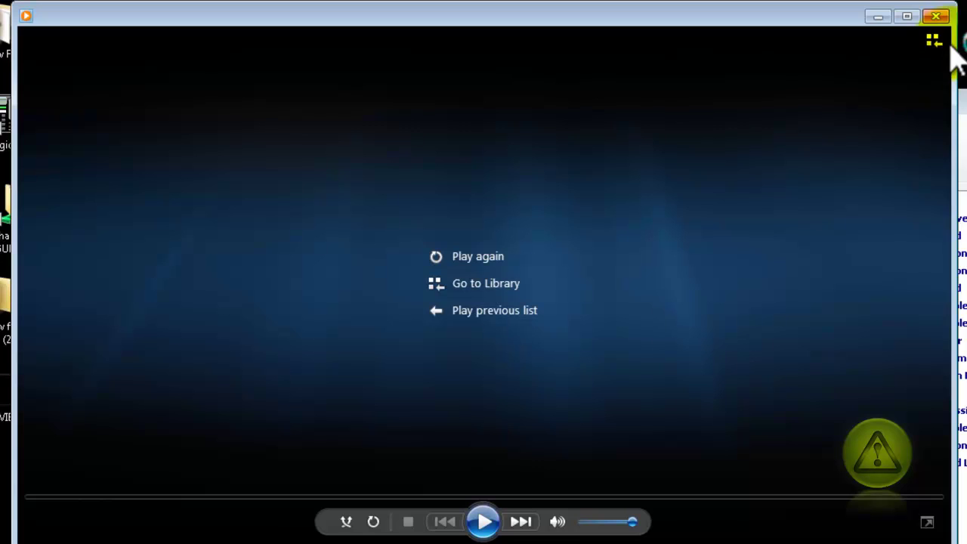
click(935, 16)
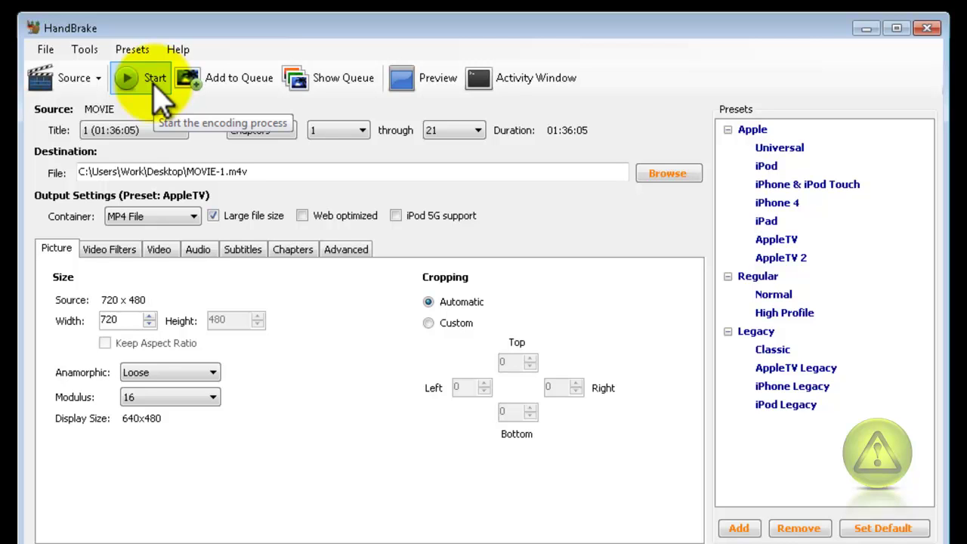
Step: Replace MOVIE-1 in the destination with the pasted title, making it My Super Ex Girlfriend.m4v
double_click(221, 172)
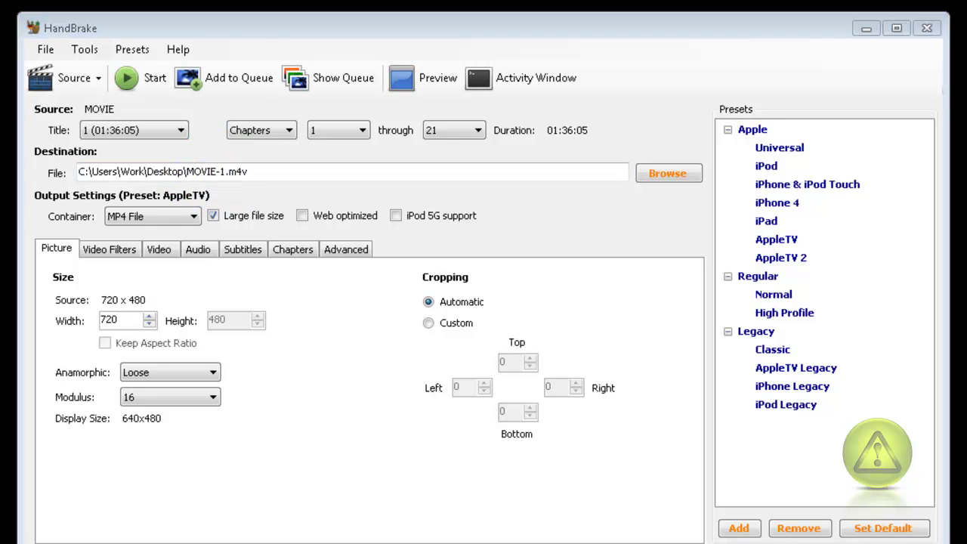
click(223, 171)
drag(224, 170, 198, 172)
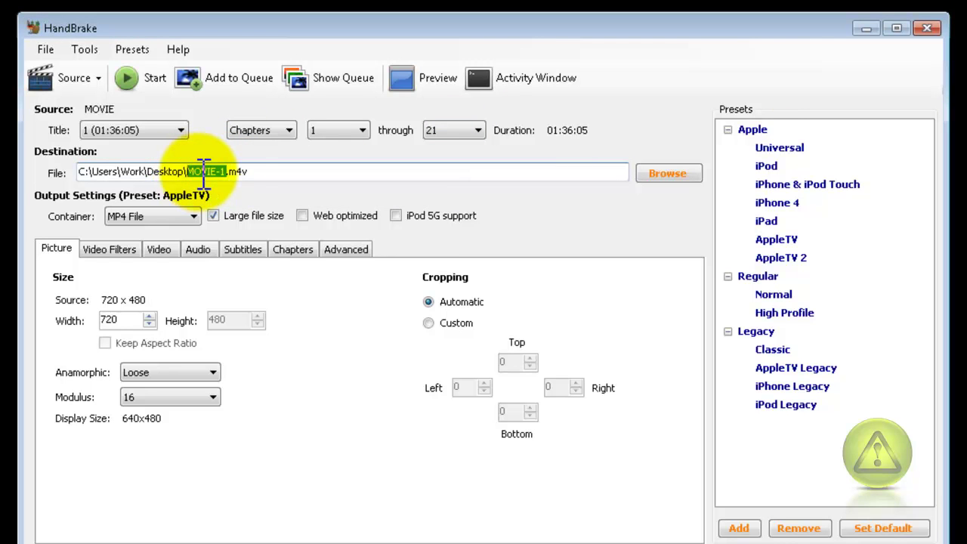
right_click(199, 172)
click(243, 252)
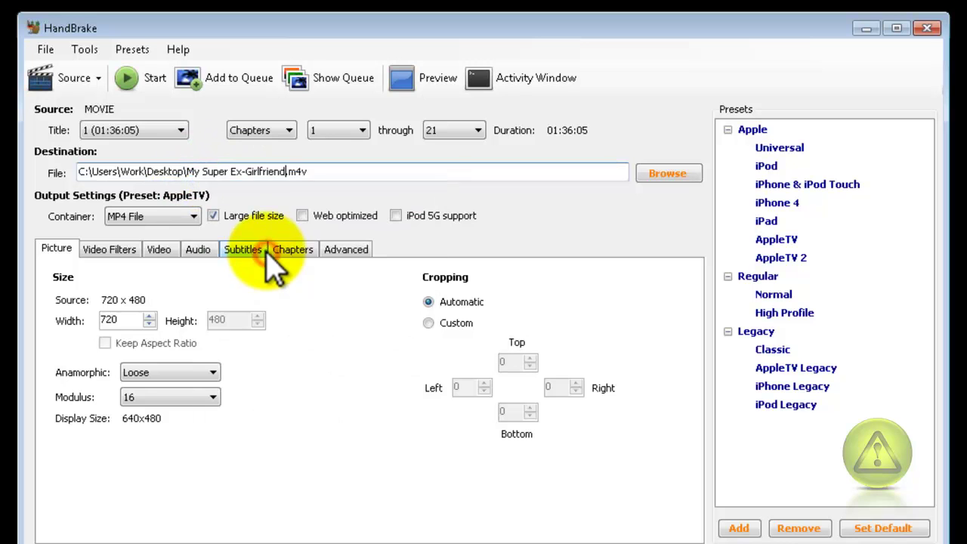
click(247, 172)
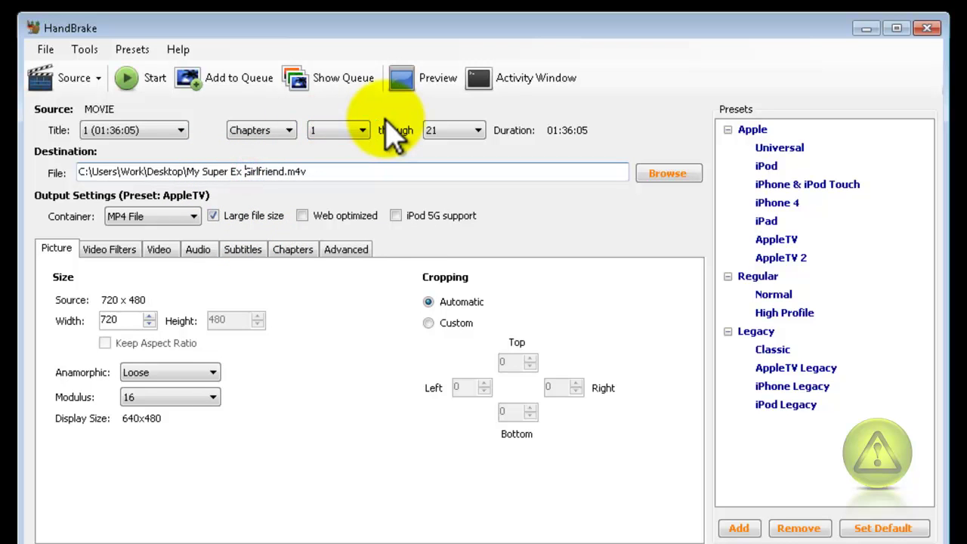
click(330, 172)
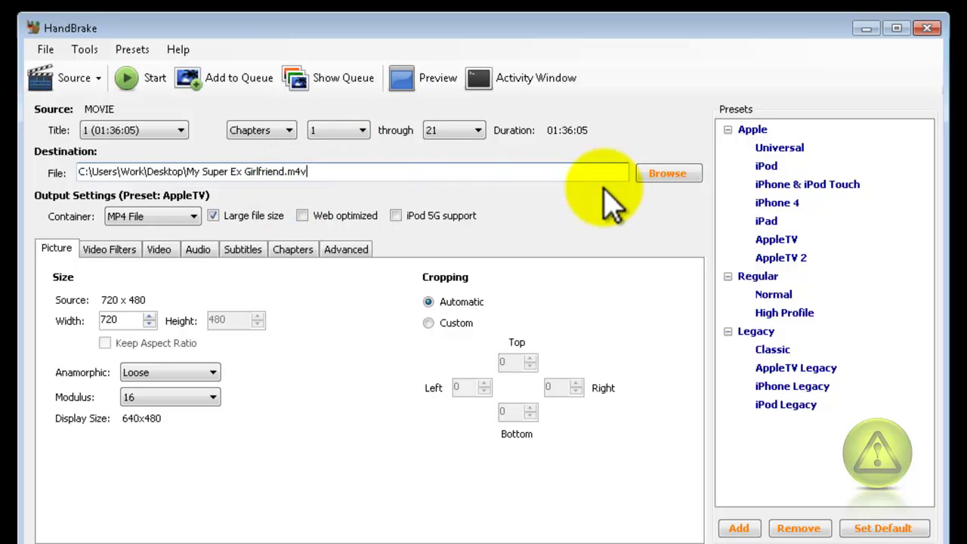
Step: Start the encode, stop and confirm cancelling it, and minimize HandBrake
click(150, 83)
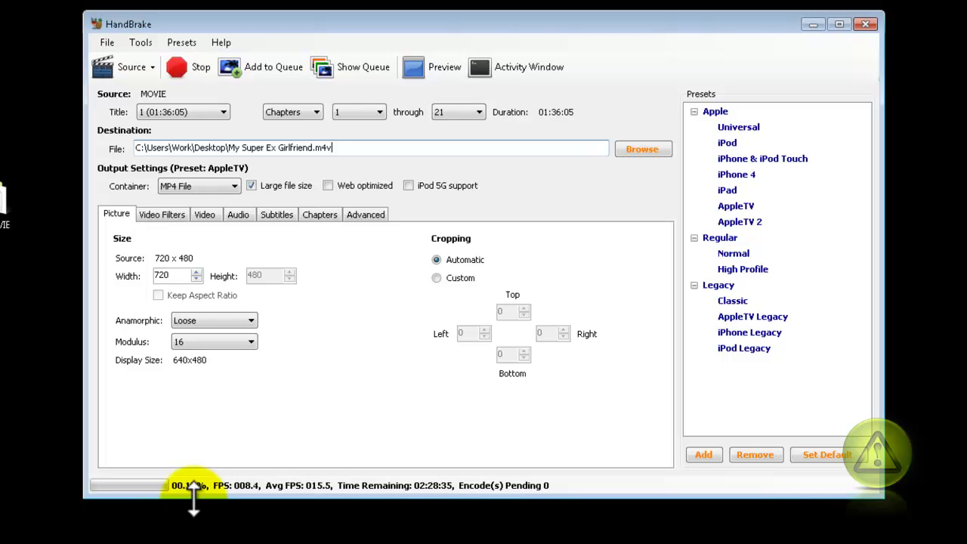
click(201, 68)
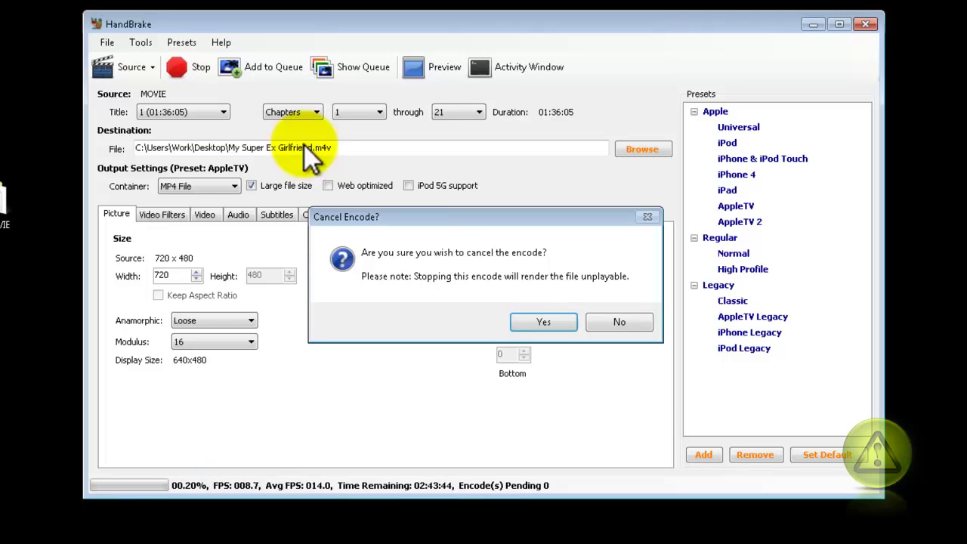
click(544, 324)
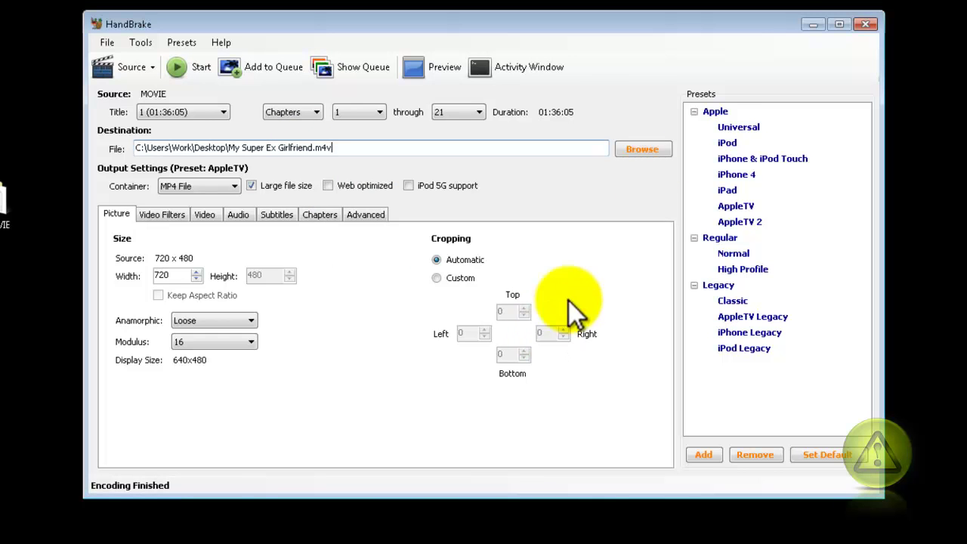
click(814, 26)
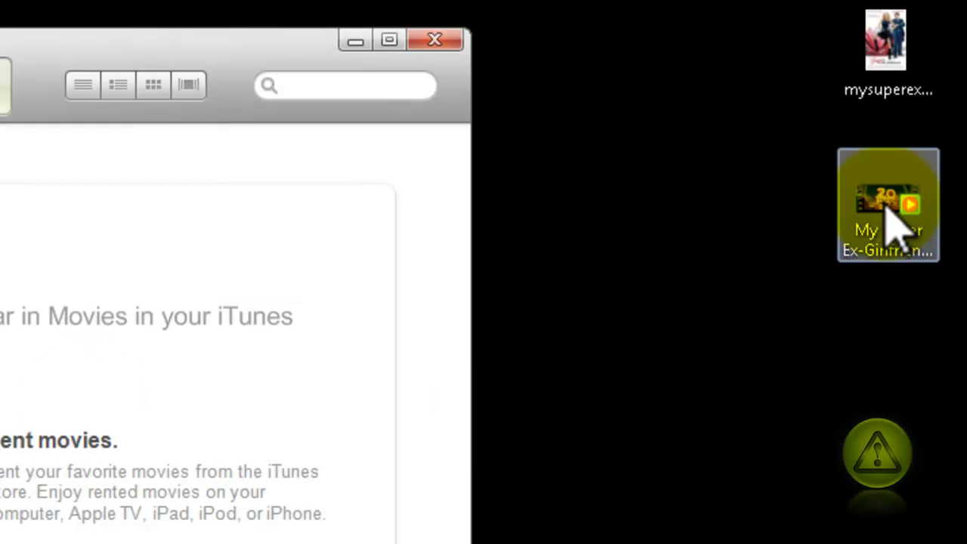
Step: Drag the My Super Ex-Girlfriend .m4v file from the desktop into the iTunes Movies library
drag(894, 220, 73, 127)
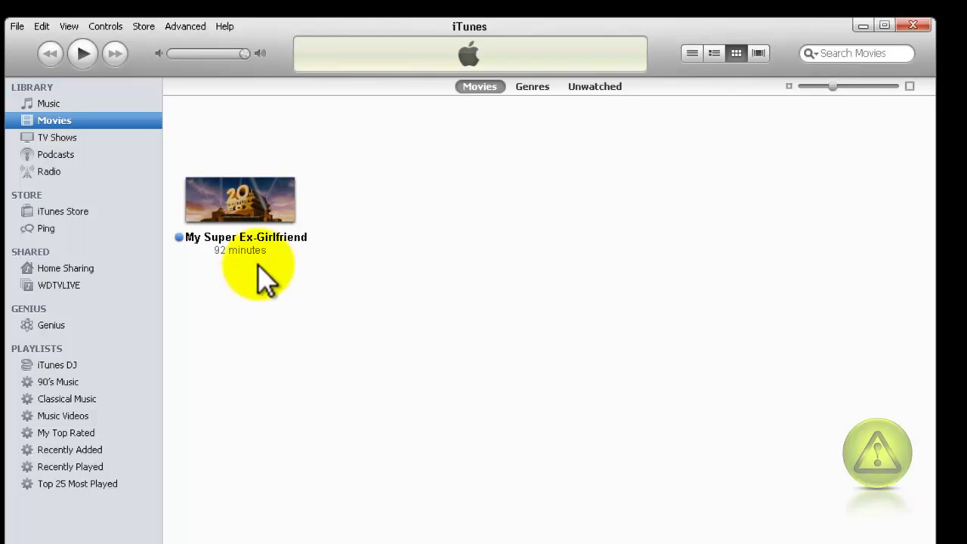
Step: Add mysuperexgirlfriendonesheet.jpg from the Desktop as the movie's artwork in Get Info
right_click(249, 212)
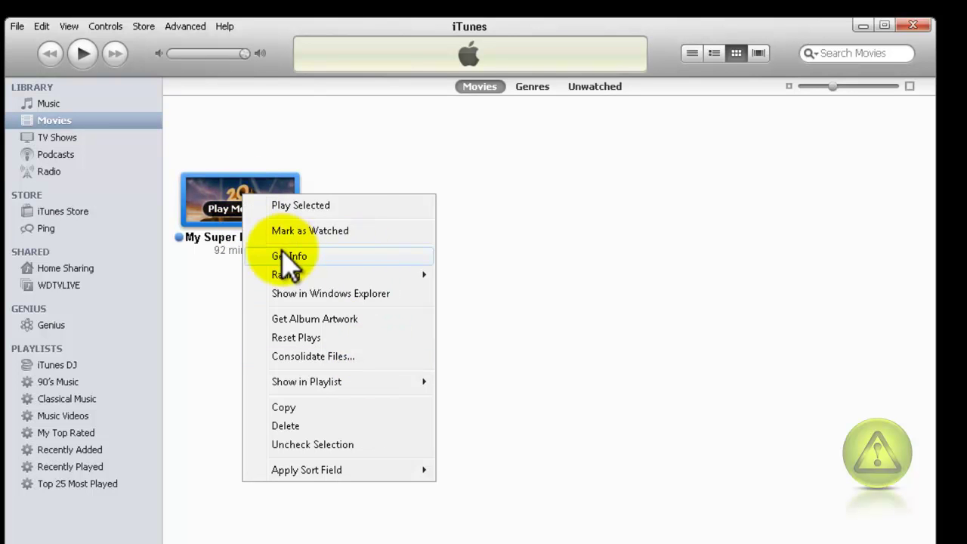
click(324, 258)
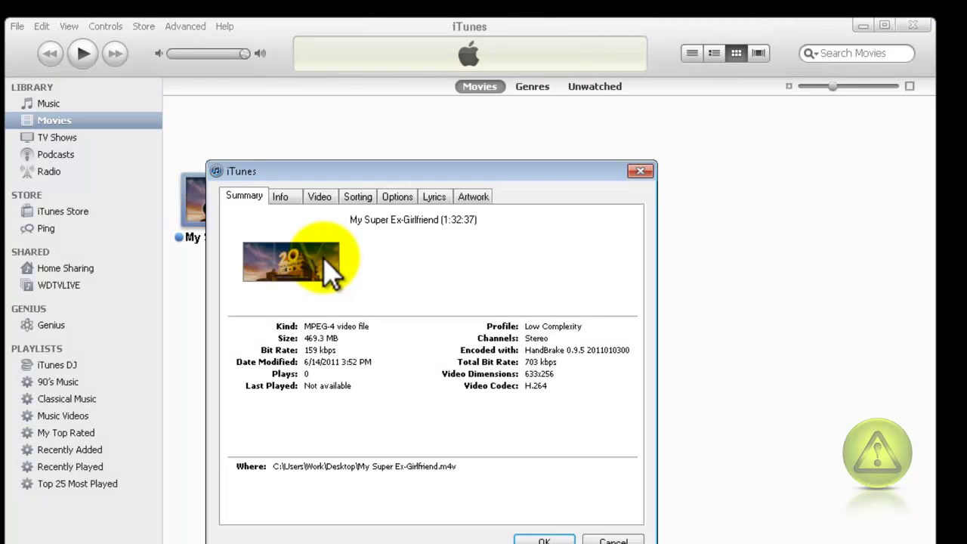
click(476, 197)
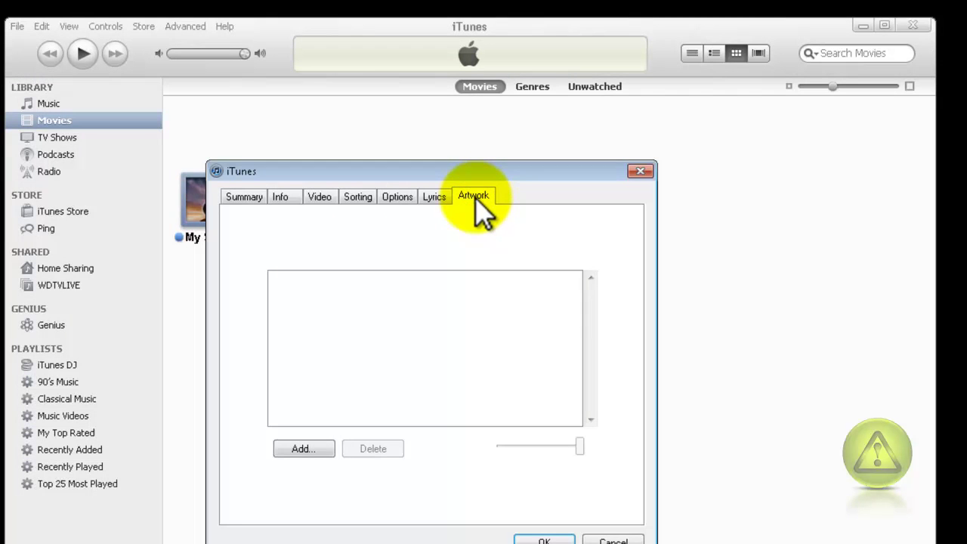
click(304, 449)
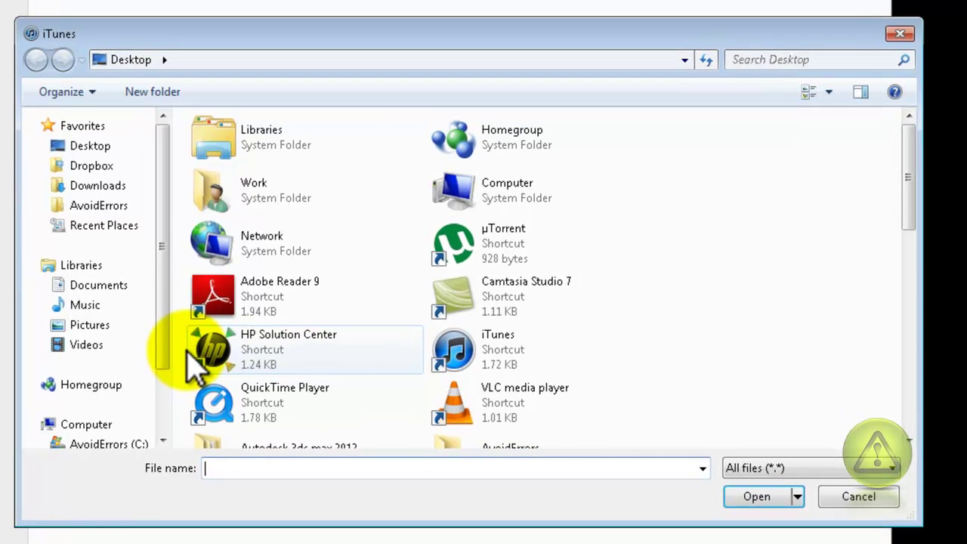
click(90, 148)
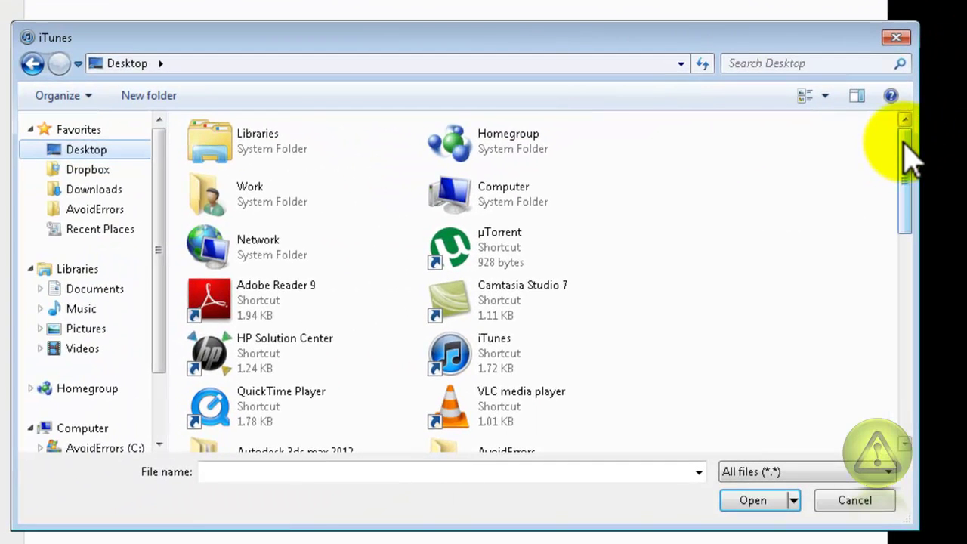
drag(636, 289, 638, 310)
drag(907, 162, 899, 348)
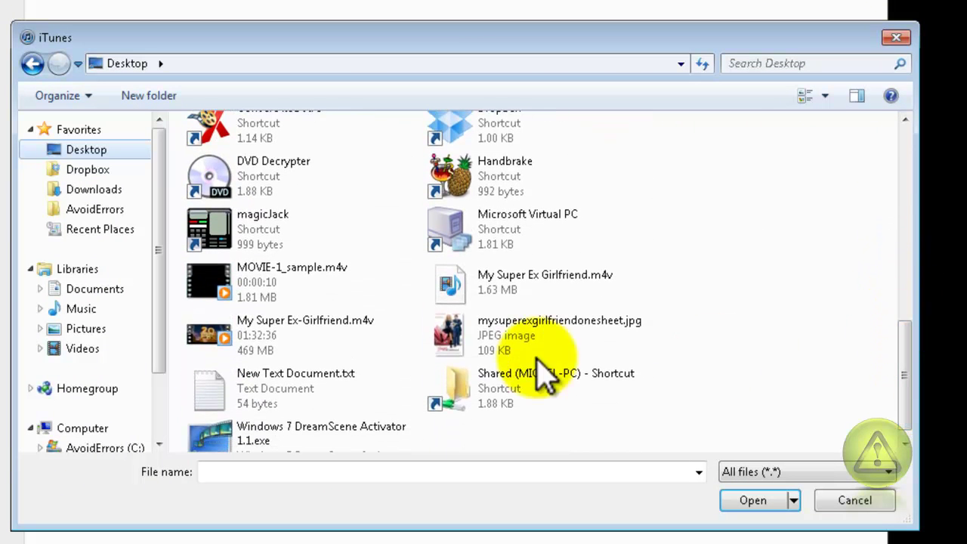
double_click(495, 343)
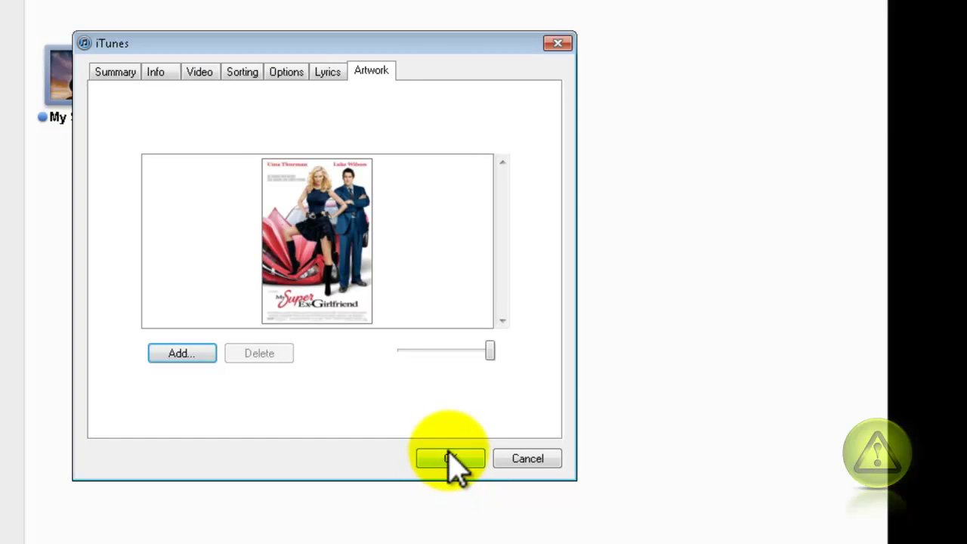
click(451, 459)
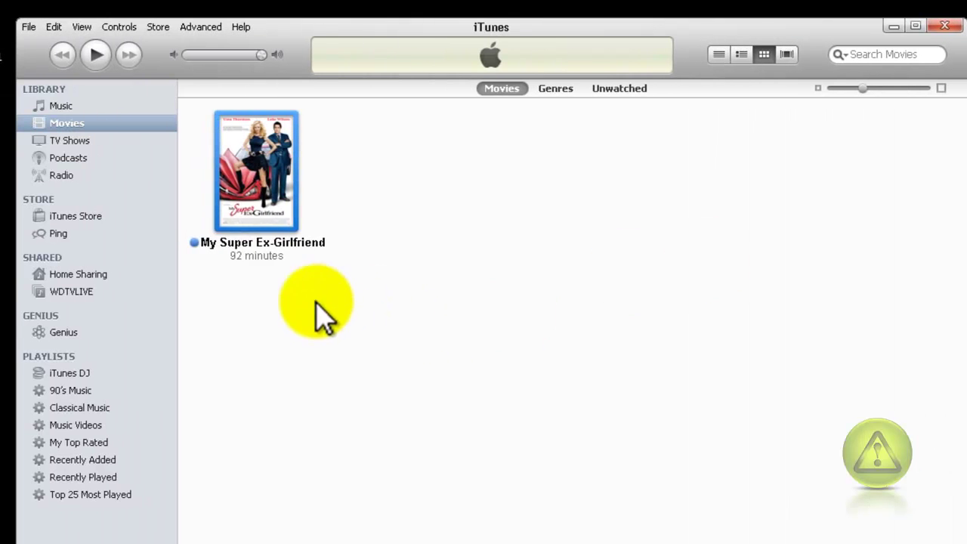
mouse_move(253, 196)
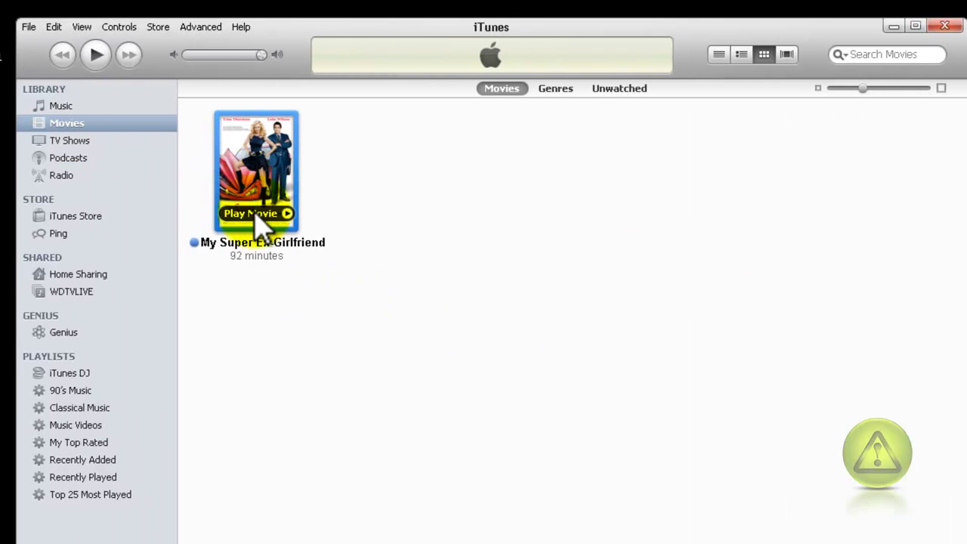